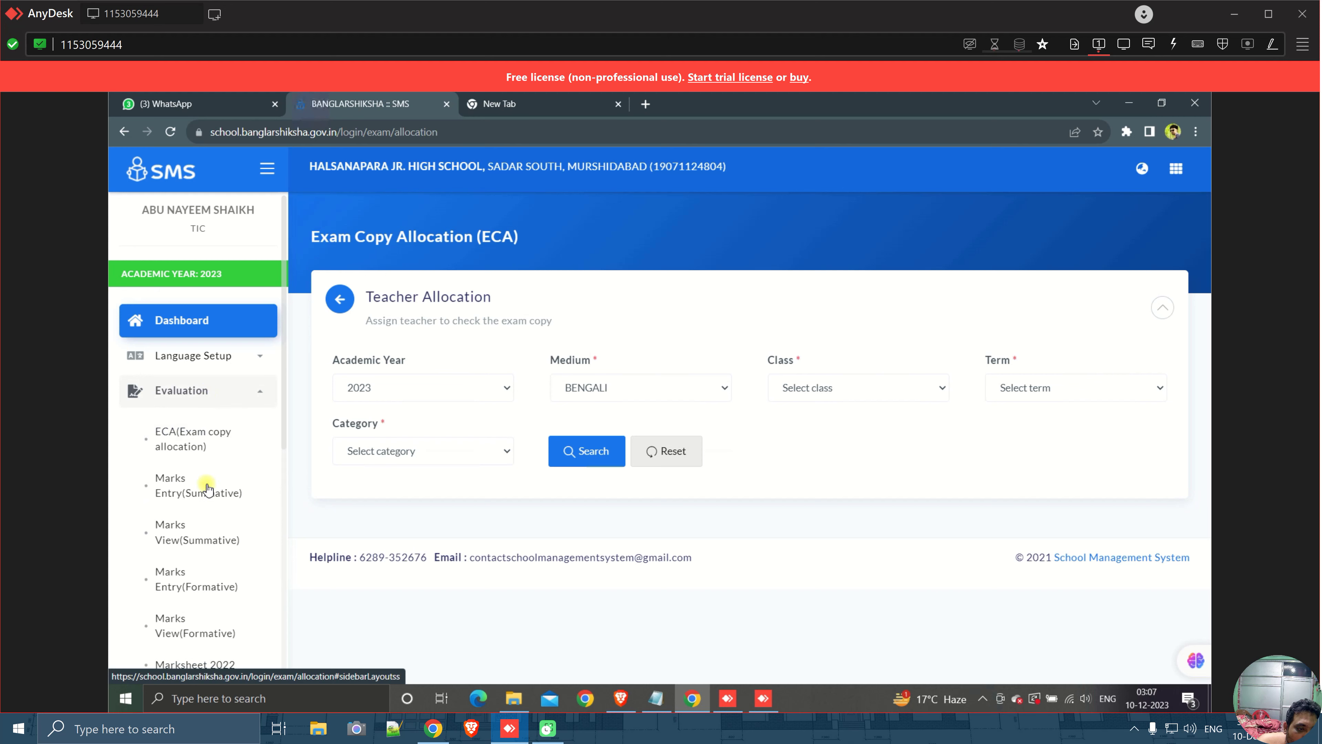
Open the Marks Entry (Formative) page and expand the Evaluation section of the site navigation
{"action": "scroll", "coordinate": [207, 490], "scroll_direction": "down", "scroll_amount": 4}
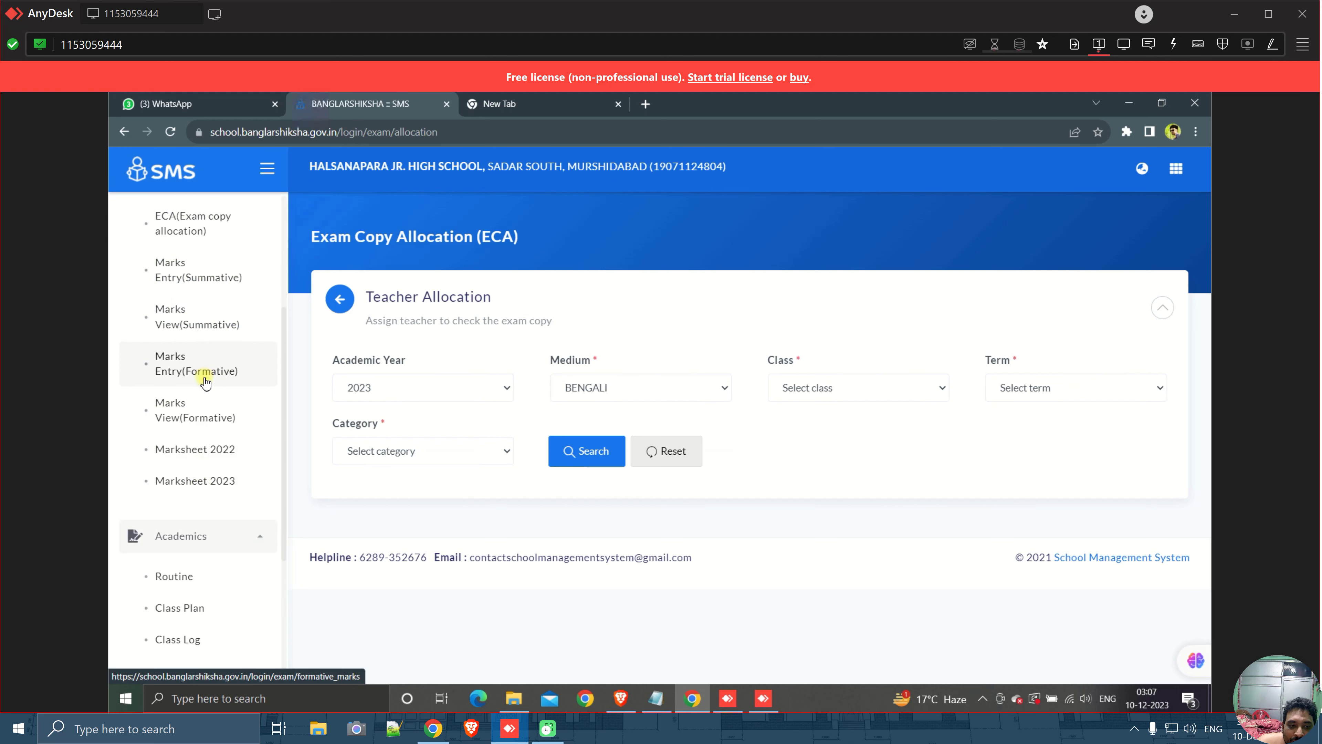
{"action": "left_click", "coordinate": [213, 375]}
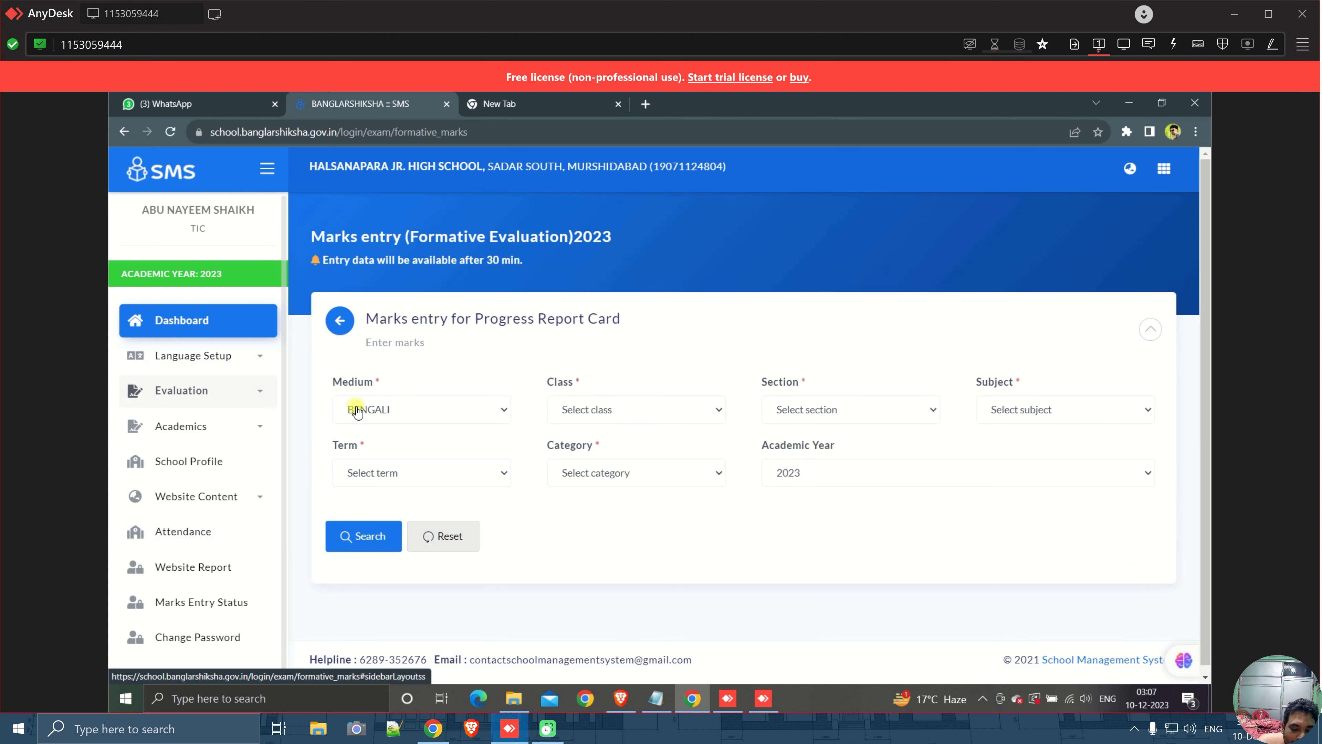
{"action": "left_click", "coordinate": [228, 393]}
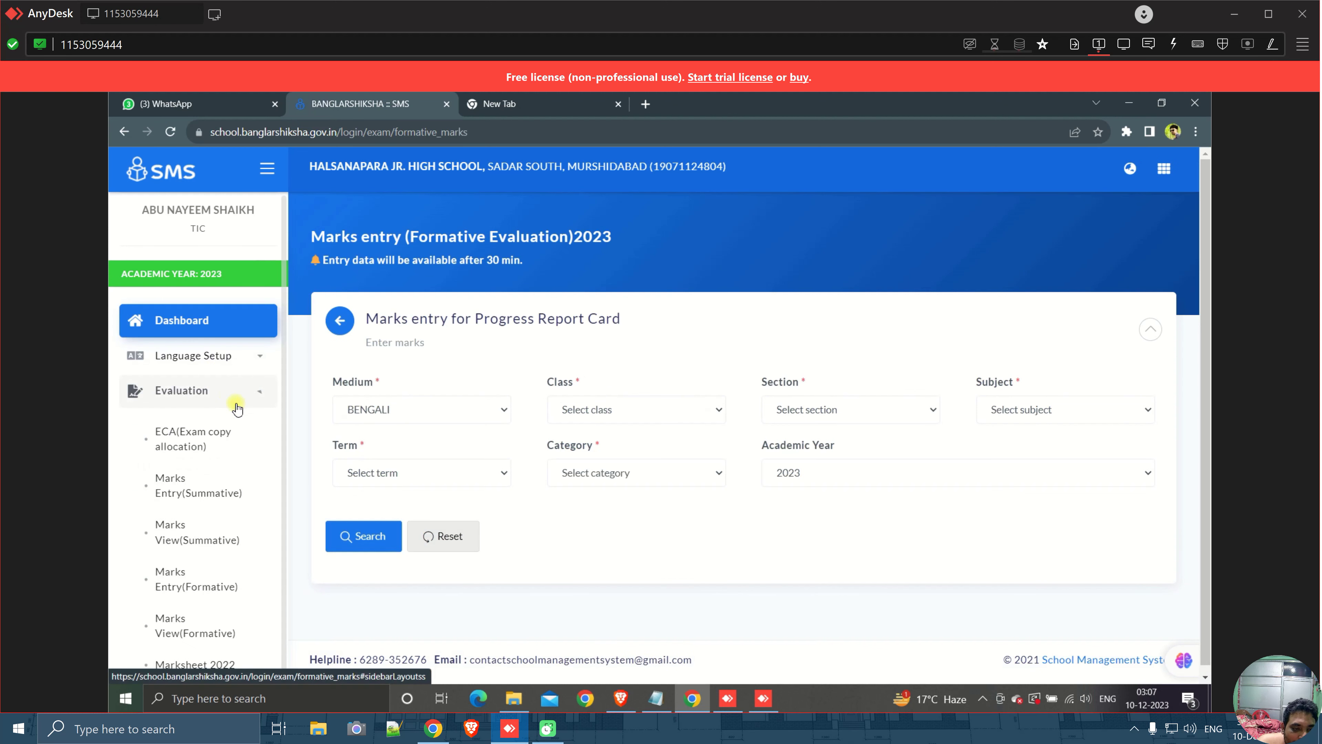
{"action": "scroll", "coordinate": [230, 453], "scroll_direction": "down", "scroll_amount": 4}
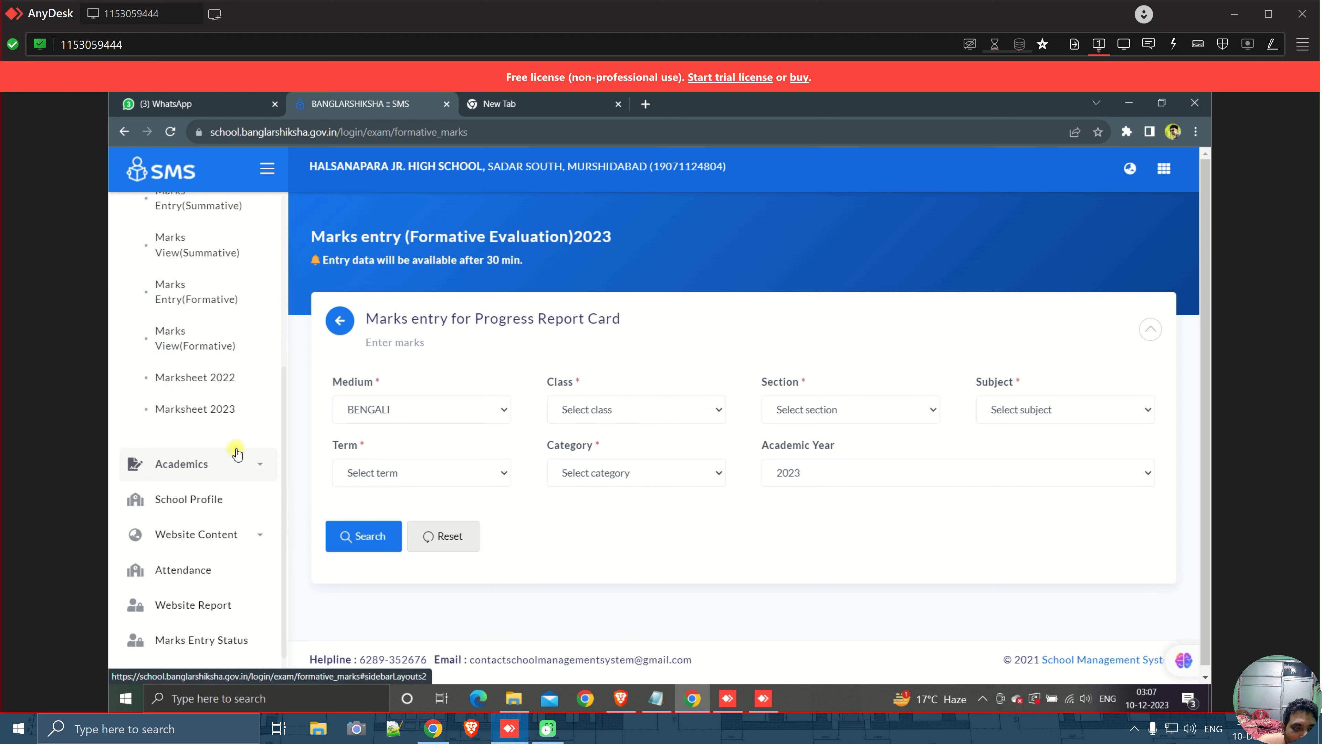
{"action": "scroll", "coordinate": [260, 450], "scroll_direction": "up", "scroll_amount": 2}
{"action": "scroll", "coordinate": [262, 455], "scroll_direction": "up", "scroll_amount": 1}
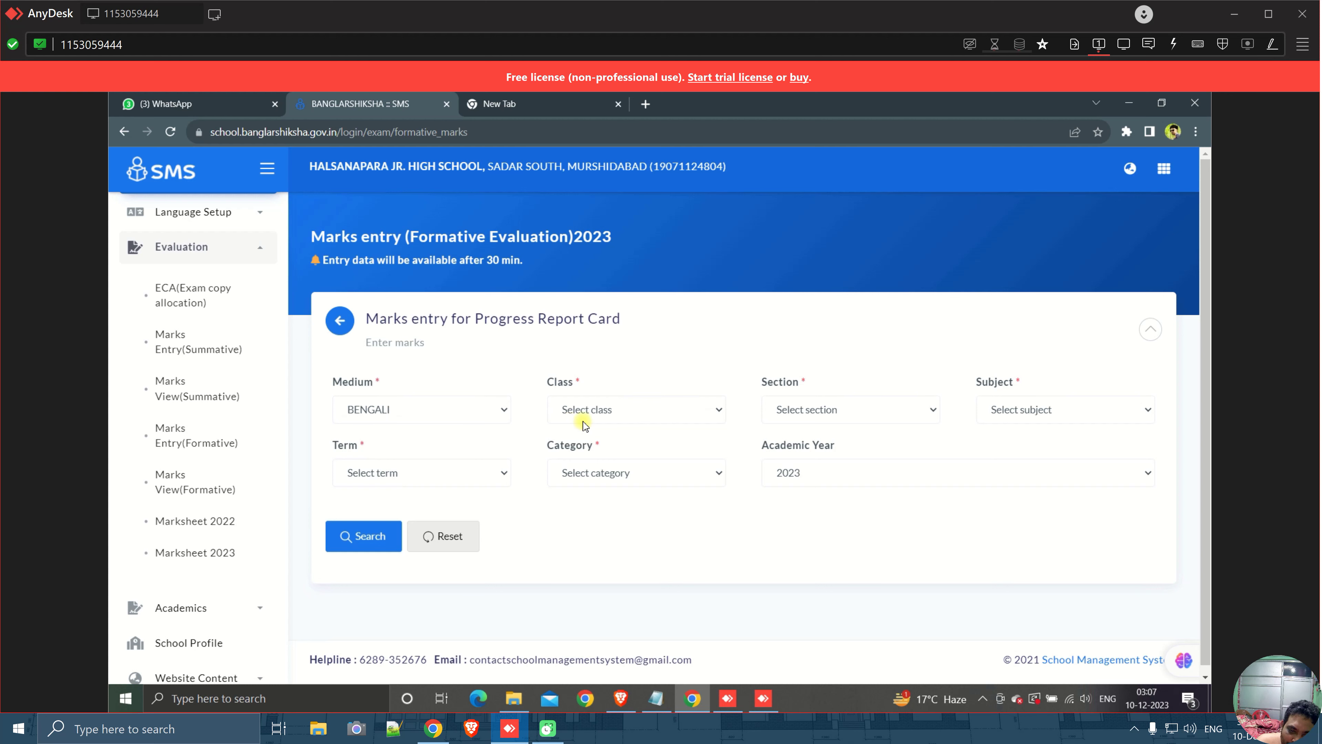
Load the formative marks sheet for class VII, section A, subject Environment and History, term Evaluation-I
{"action": "left_click", "coordinate": [617, 420]}
{"action": "left_click", "coordinate": [614, 470]}
{"action": "left_click", "coordinate": [868, 417]}
{"action": "left_click", "coordinate": [1027, 410]}
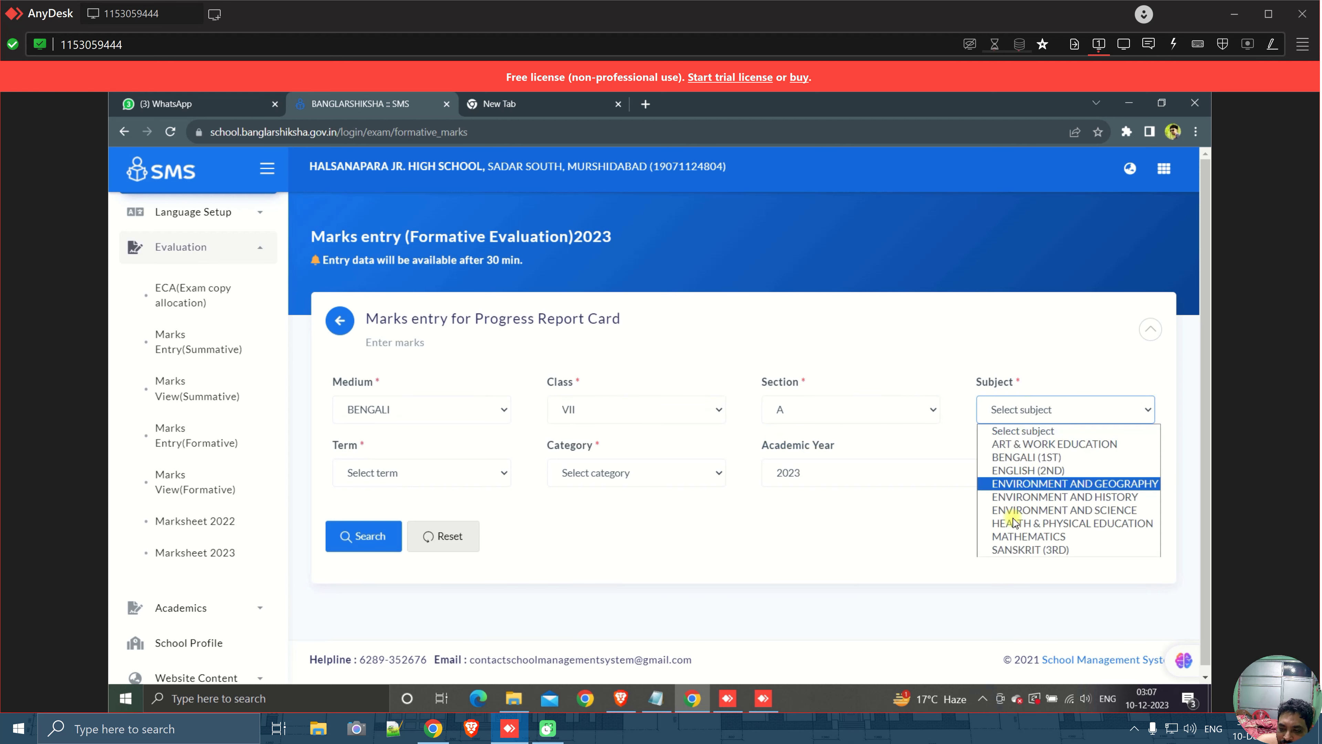
{"action": "left_click", "coordinate": [508, 482]}
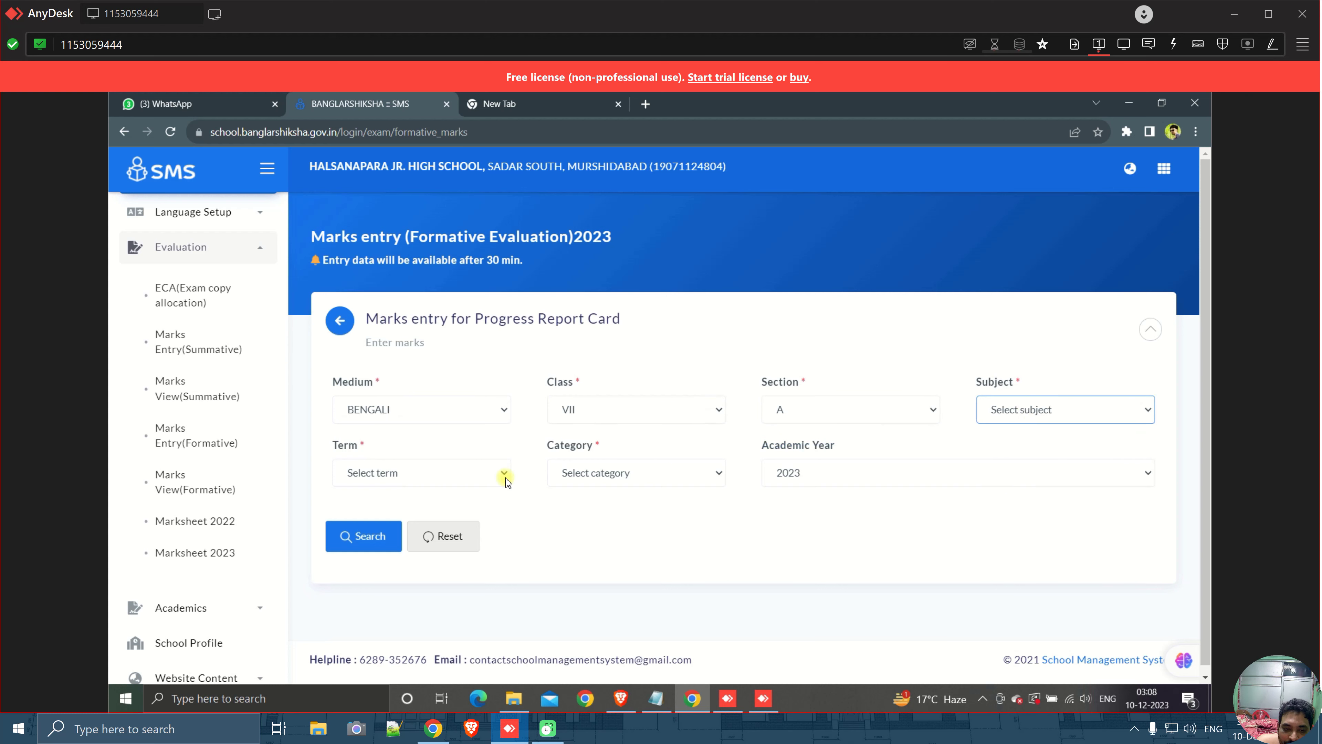
{"action": "left_click", "coordinate": [463, 473]}
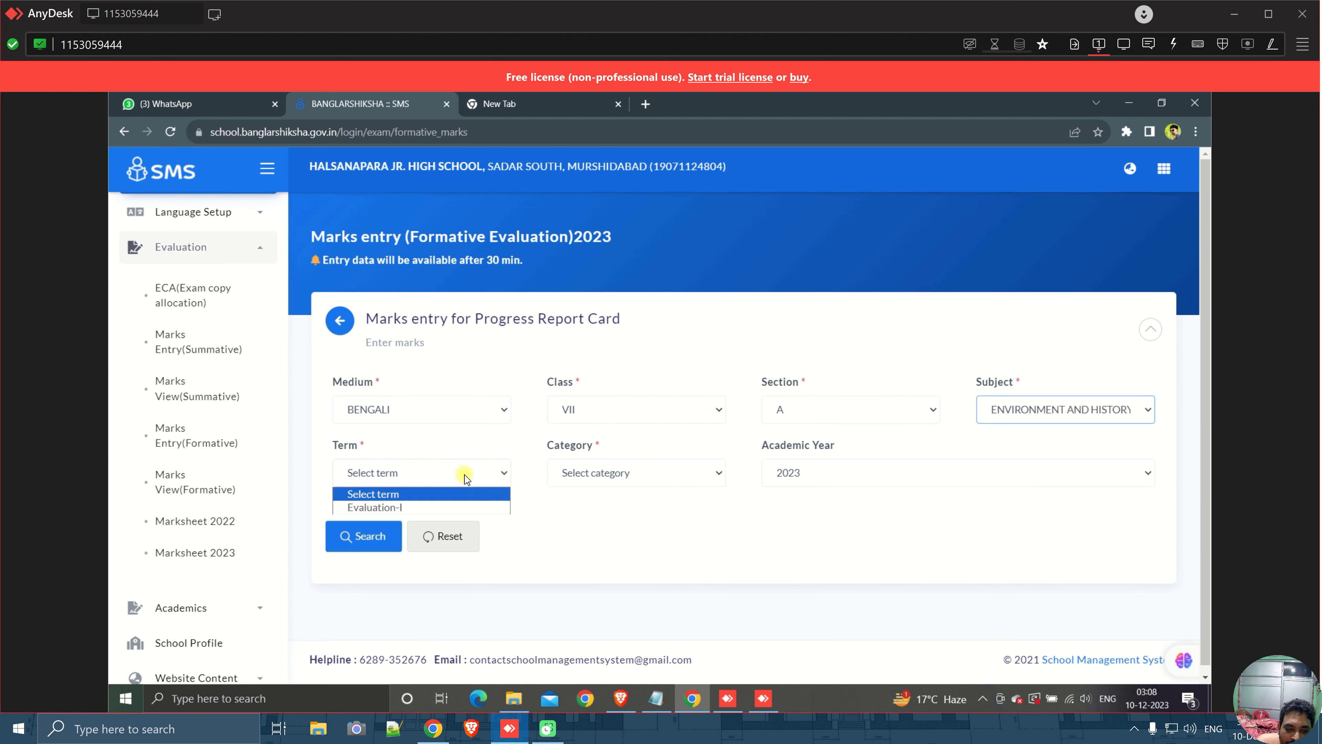
{"action": "left_click", "coordinate": [416, 508]}
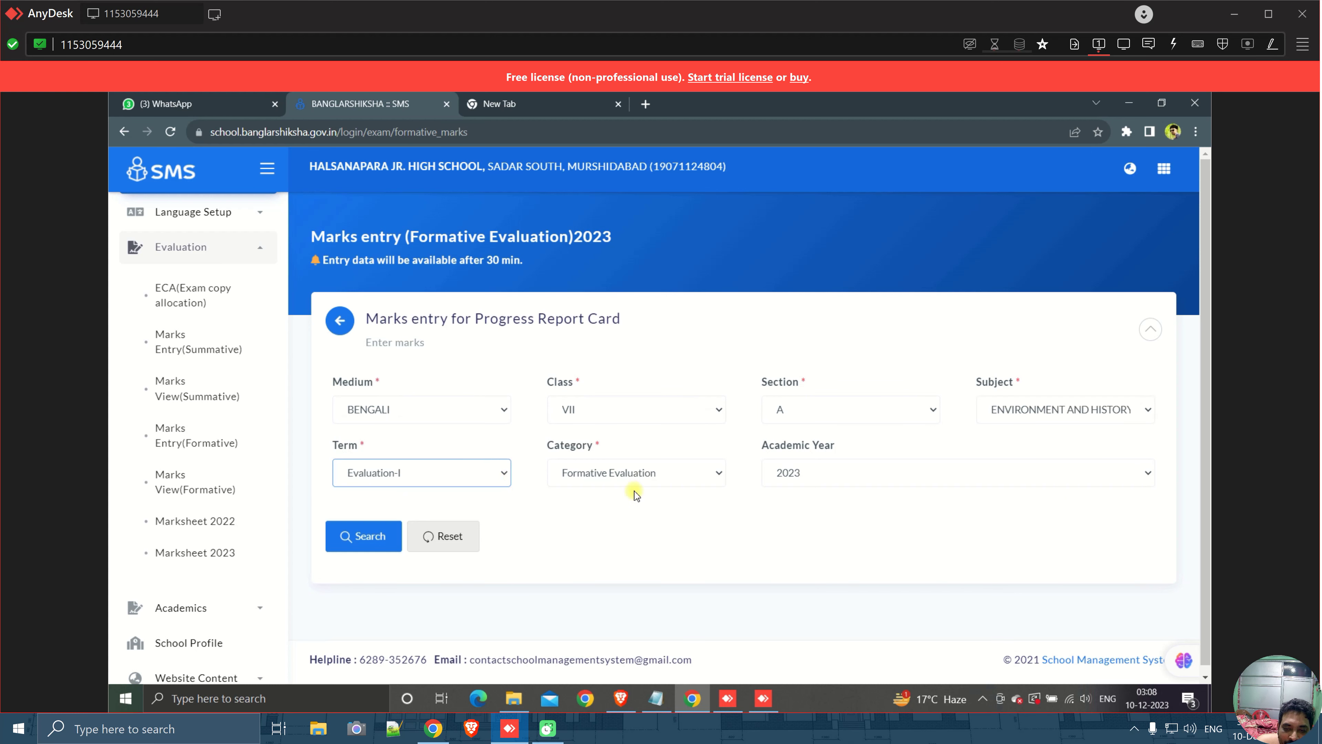
{"action": "left_click", "coordinate": [370, 536]}
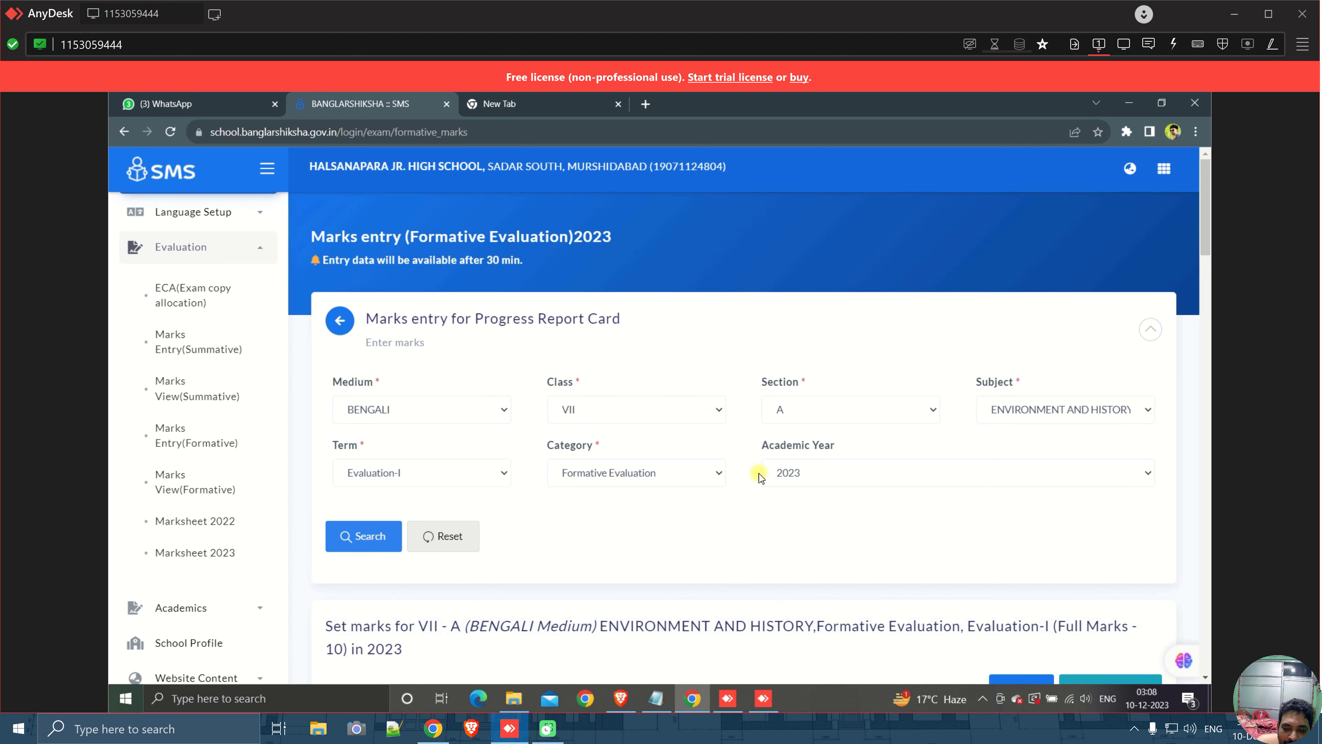
Open the browser's developer console on the marks sheet and clear its logged output, leaving no live expression
{"action": "scroll", "coordinate": [760, 477], "scroll_direction": "down", "scroll_amount": 5}
{"action": "scroll", "coordinate": [760, 476], "scroll_direction": "down", "scroll_amount": 2}
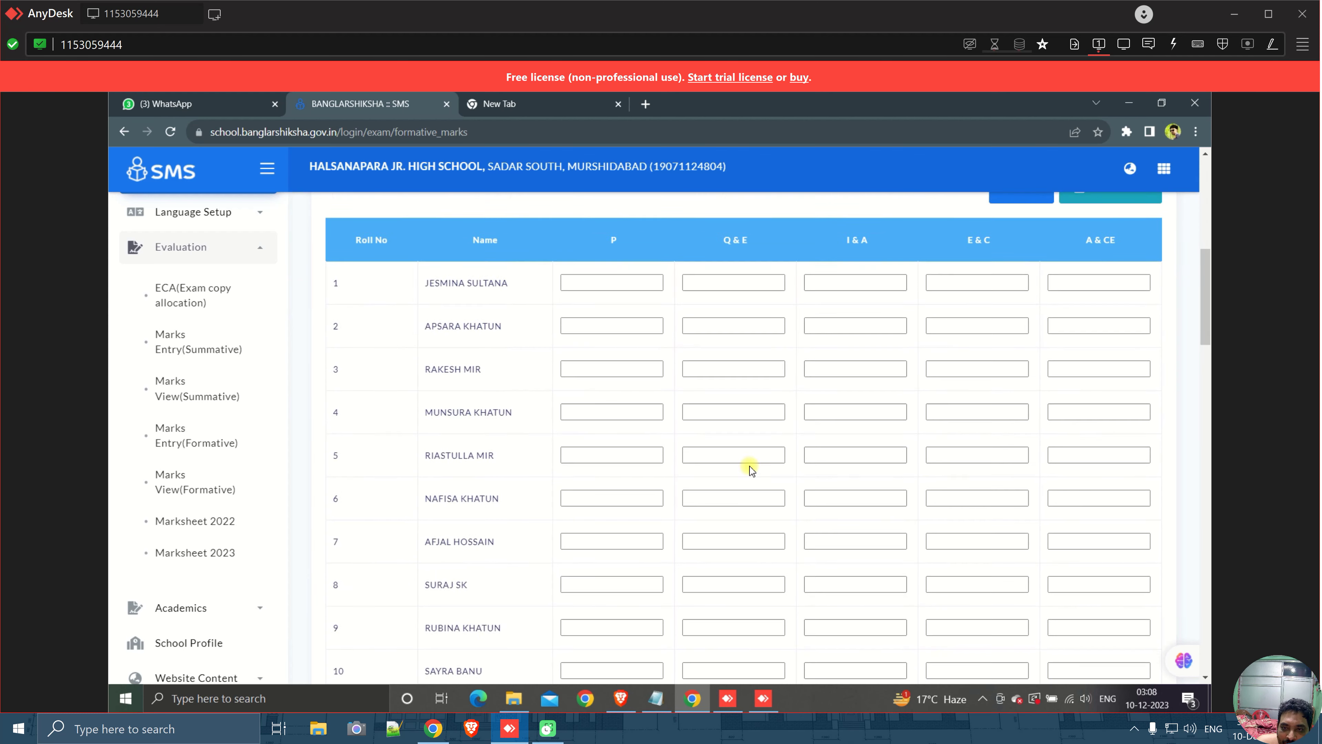
{"action": "scroll", "coordinate": [749, 468], "scroll_direction": "up", "scroll_amount": 4}
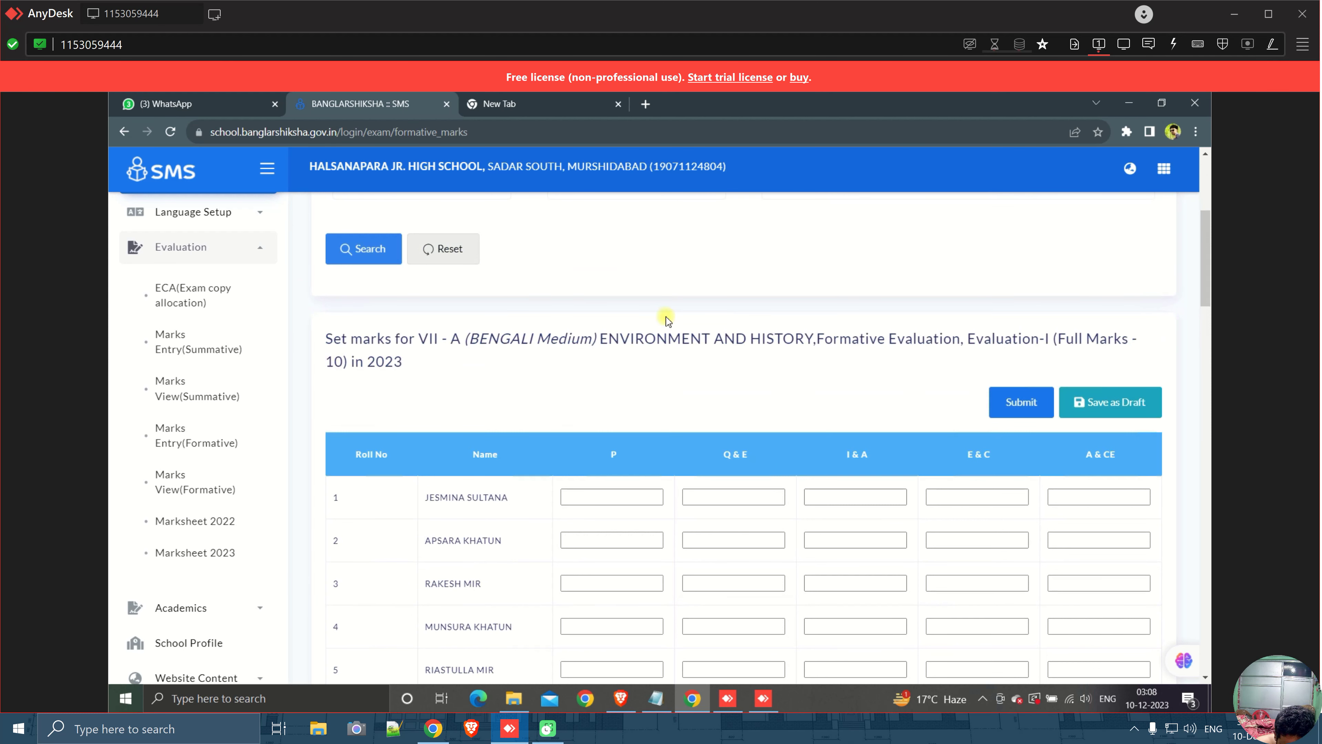
{"action": "key", "text": "F12"}
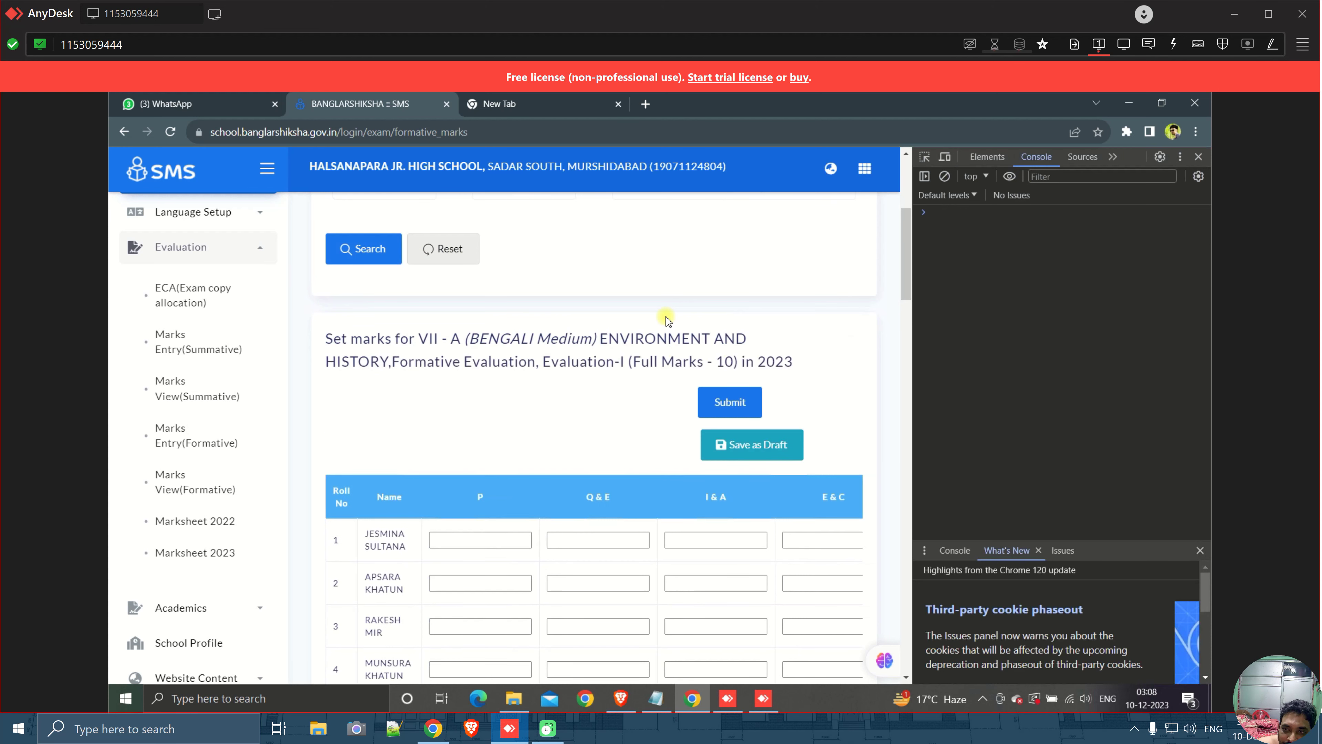
{"action": "left_click", "coordinate": [1009, 177]}
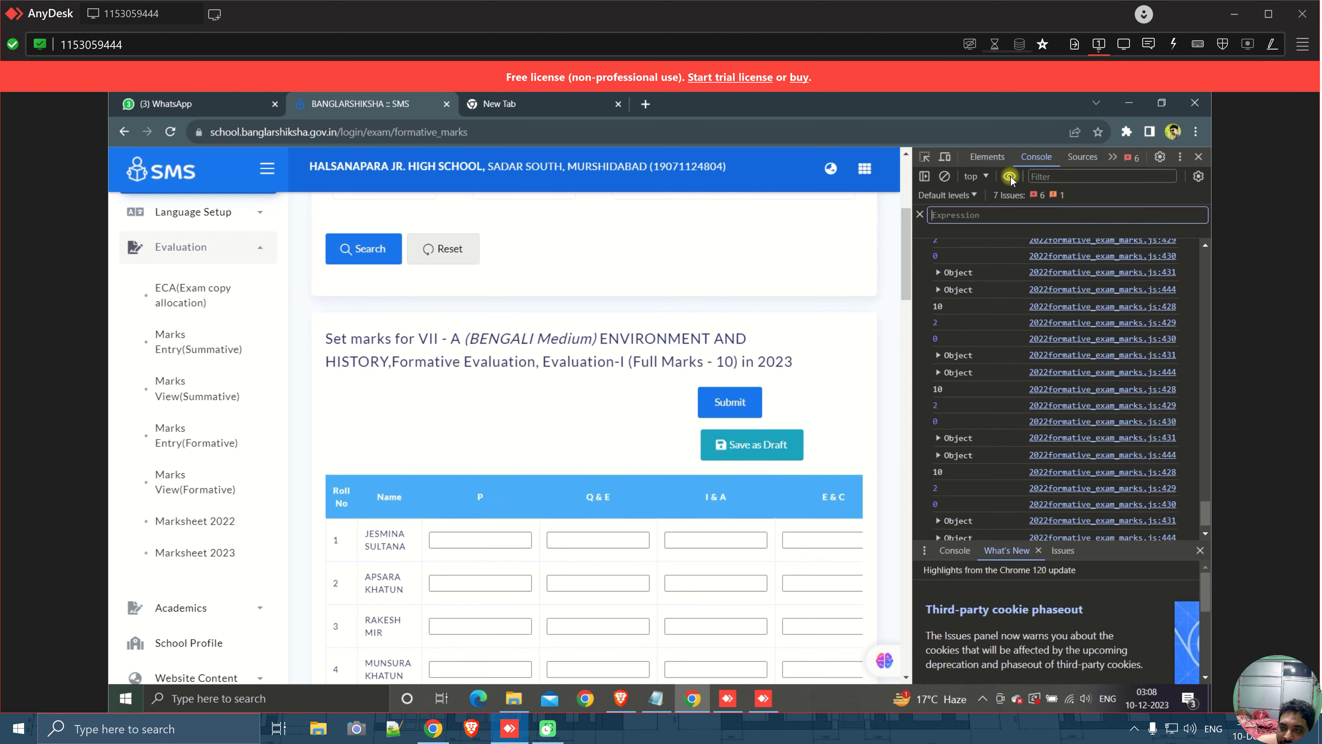
{"action": "left_click", "coordinate": [949, 178]}
{"action": "left_click", "coordinate": [950, 245]}
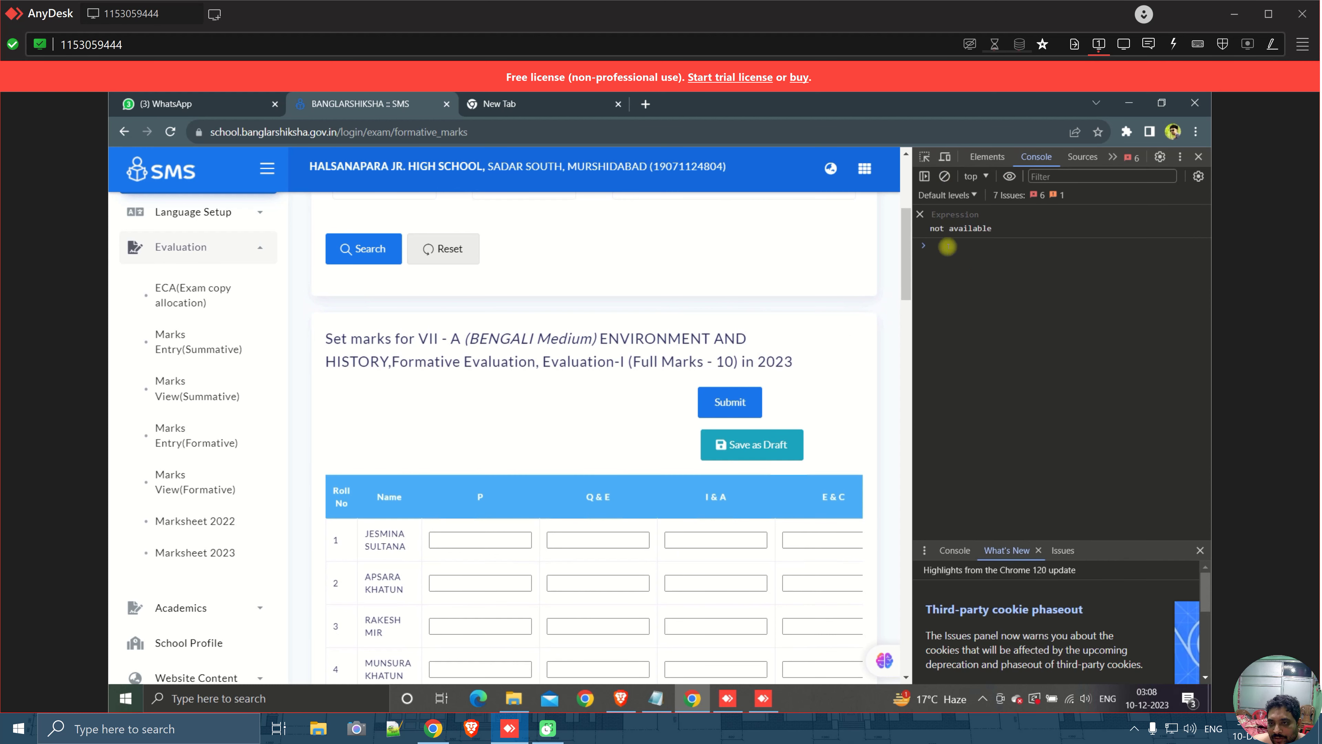
{"action": "left_click", "coordinate": [920, 215]}
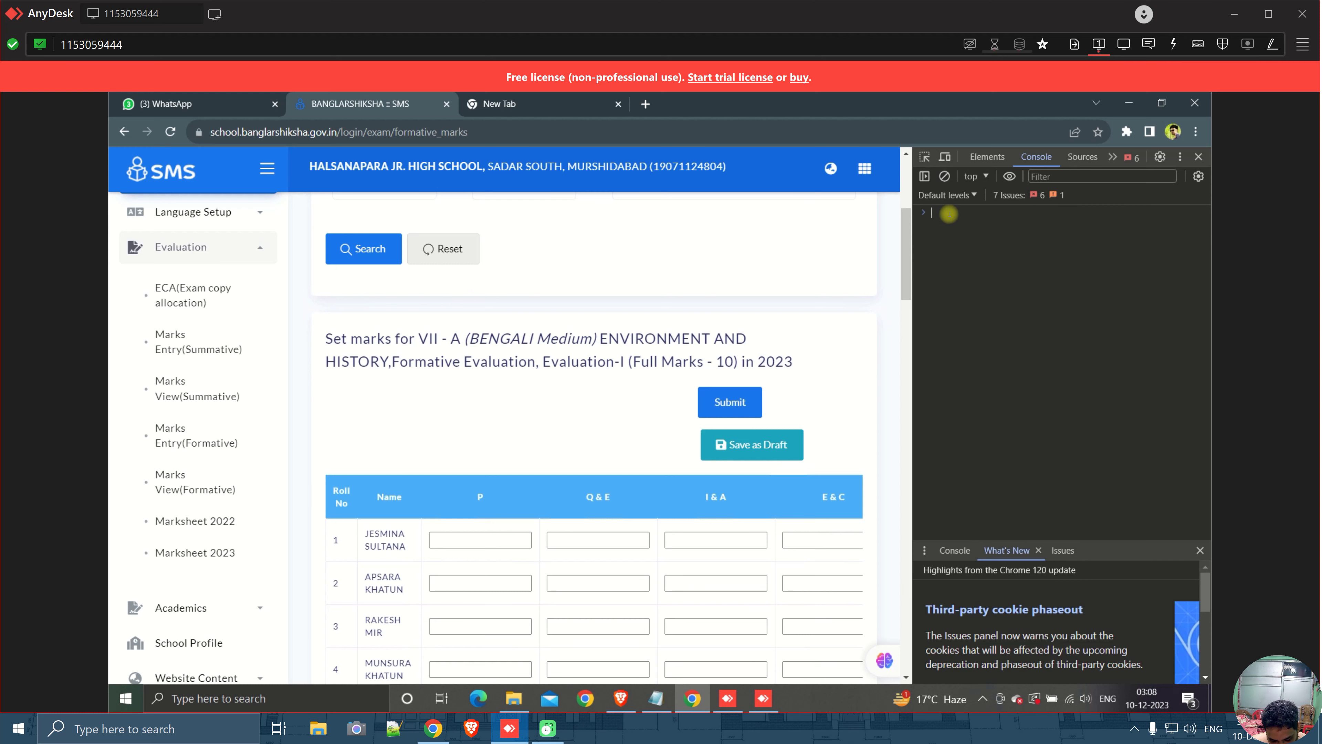
Run a console script with generateRandomNumber and updateInputBoxes that fills every input[type="text"] with Math.floor(Math.random() * 10) + 11
{"action": "type", "text": "// Generate a random number between 11 and 20 function generateRandomNumber() {   return Math.floor(Math.random() * 10) + 11; }  // Update all input boxes with a new random value function updateInputBoxes() {   // Example selector for input boxes (replace this with your actual selector)   const inputSelector = 'input[type=\"text\"]';    // Select all input boxes and update their values   $(inputSelector).each(function () {     $(this).val(generateRandomNumber());   }); }  // Call the function to update input boxes updateInputBoxes();"}
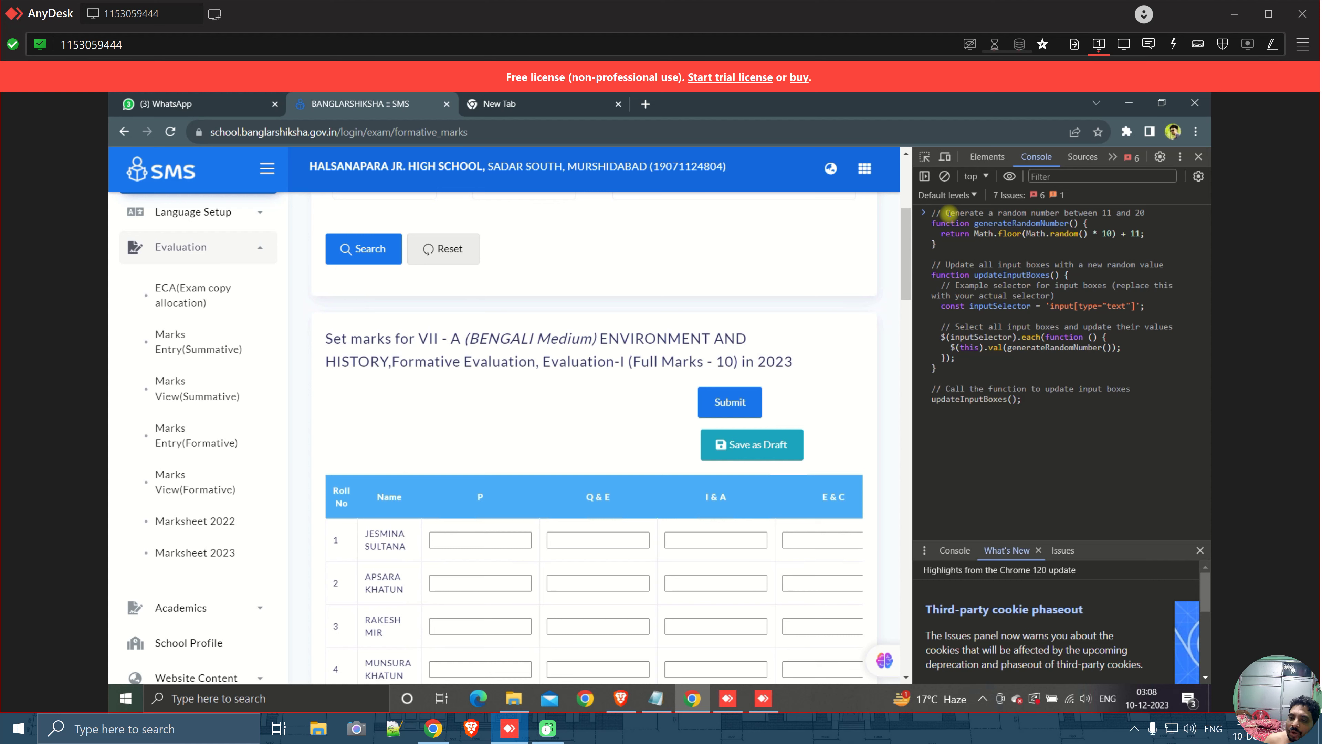
{"action": "key", "text": "Up"}
{"action": "key", "text": "Up"}
{"action": "key", "text": "Up"}
{"action": "key", "text": "Up"}
{"action": "key", "text": "Up"}
{"action": "key", "text": "Up"}
{"action": "key", "text": "Up"}
{"action": "key", "text": "Up"}
{"action": "key", "text": "Up"}
{"action": "key", "text": "Up"}
{"action": "key", "text": "Up"}
{"action": "key", "text": "Up"}
{"action": "key", "text": "Up"}
{"action": "key", "text": "Up"}
{"action": "key", "text": "Up"}
{"action": "key", "text": "Up"}
{"action": "key", "text": "Up"}
{"action": "key", "text": "Up"}
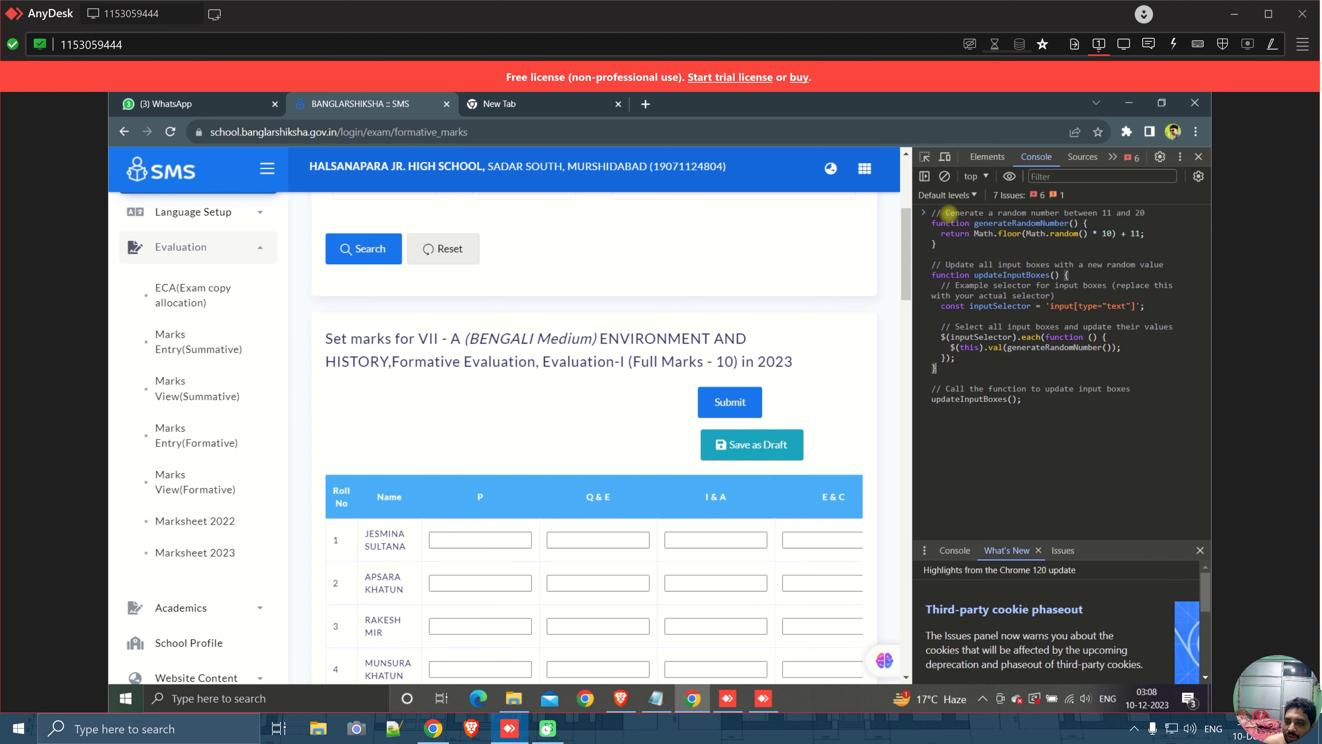
{"action": "key", "text": "Down"}
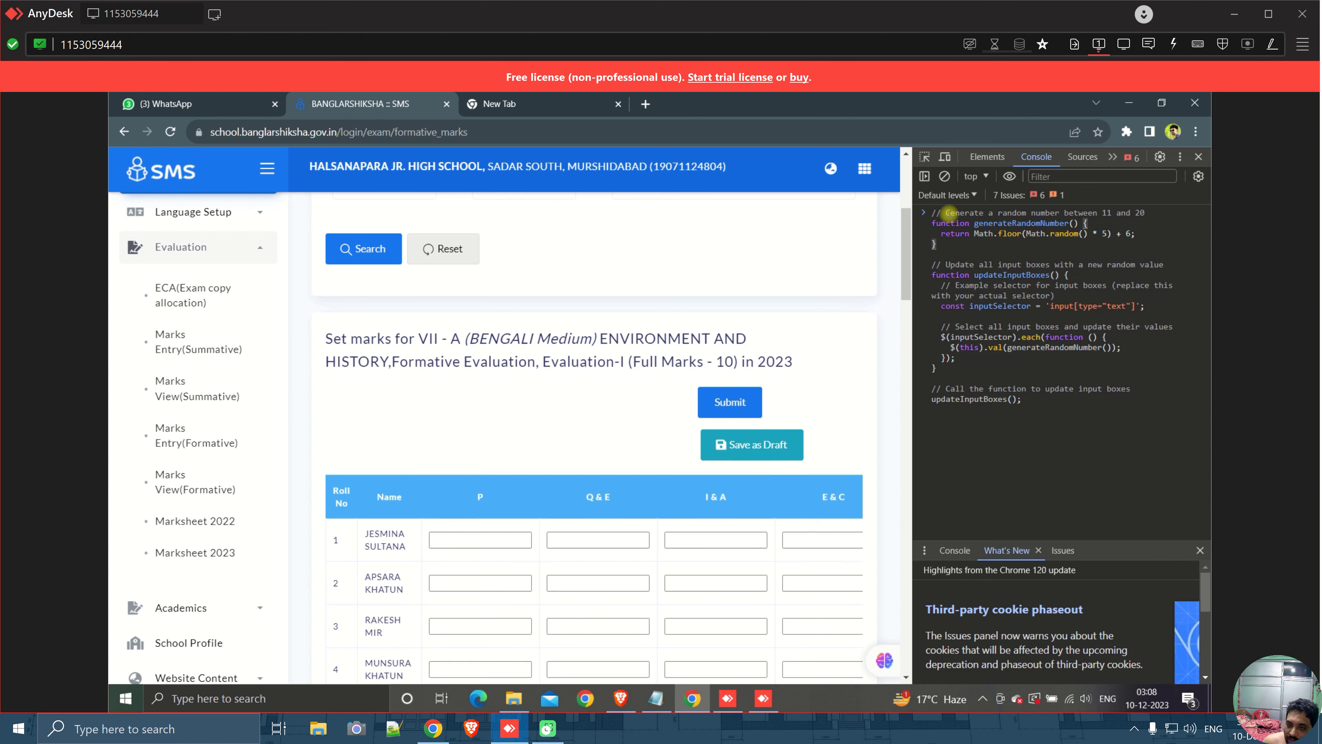
{"action": "key", "text": "Down"}
{"action": "key", "text": "Down"}
{"action": "key", "text": "Down"}
{"action": "key", "text": "Down"}
{"action": "key", "text": "Down"}
{"action": "key", "text": "Down"}
{"action": "key", "text": "Down"}
{"action": "key", "text": "Down"}
{"action": "key", "text": "Down"}
{"action": "key", "text": "Down"}
{"action": "key", "text": "Down"}
{"action": "key", "text": "Down"}
{"action": "key", "text": "Down"}
{"action": "key", "text": "Down"}
{"action": "key", "text": "Down"}
{"action": "key", "text": "Down"}
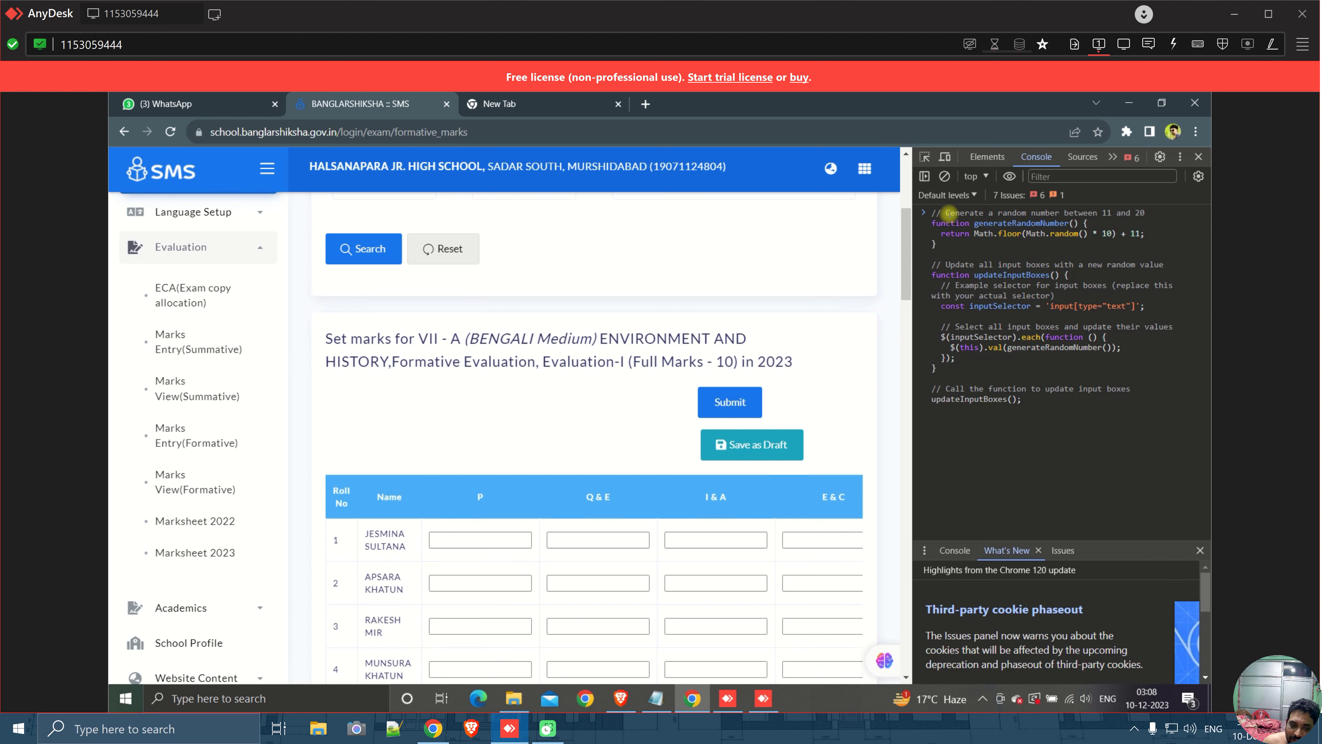
{"action": "key", "text": "Return"}
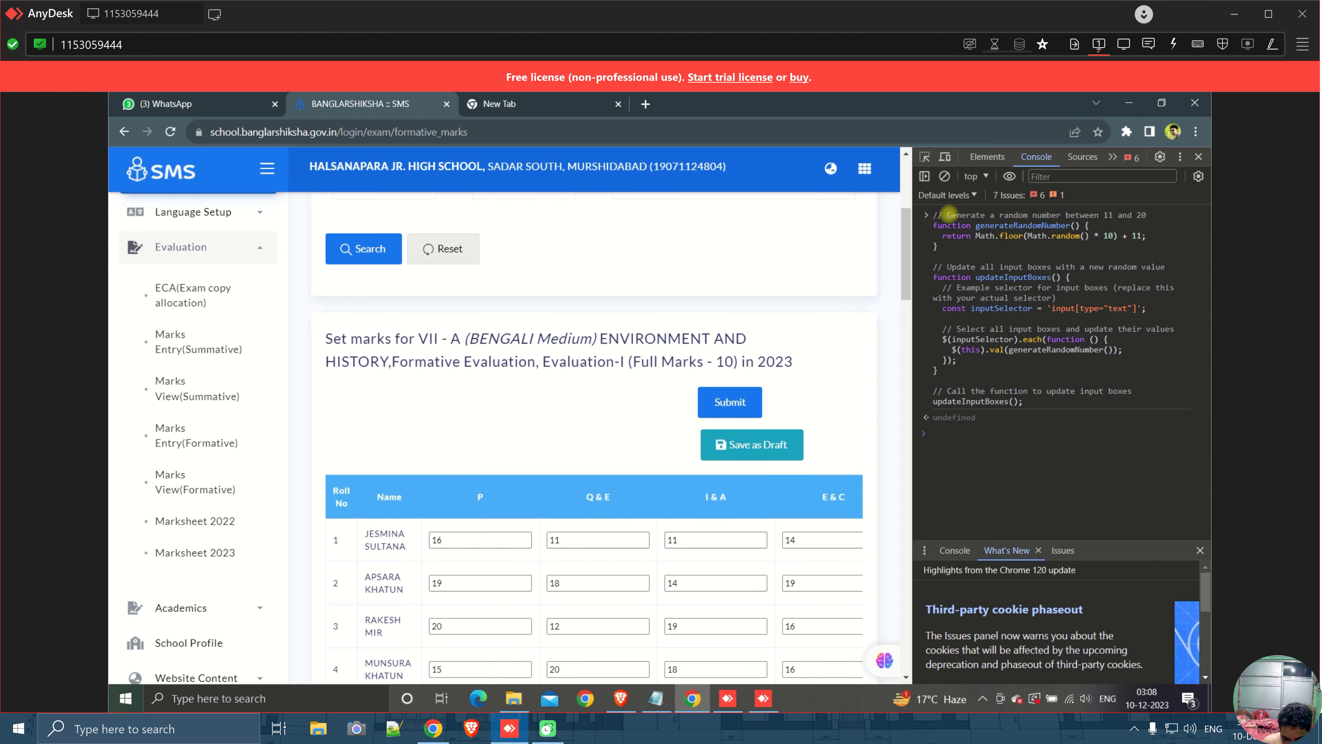
Recall the script, change its random formula to Math.floor(Math.random() * 5) + 6, and run it again to refill the marks
{"action": "key", "text": "Up"}
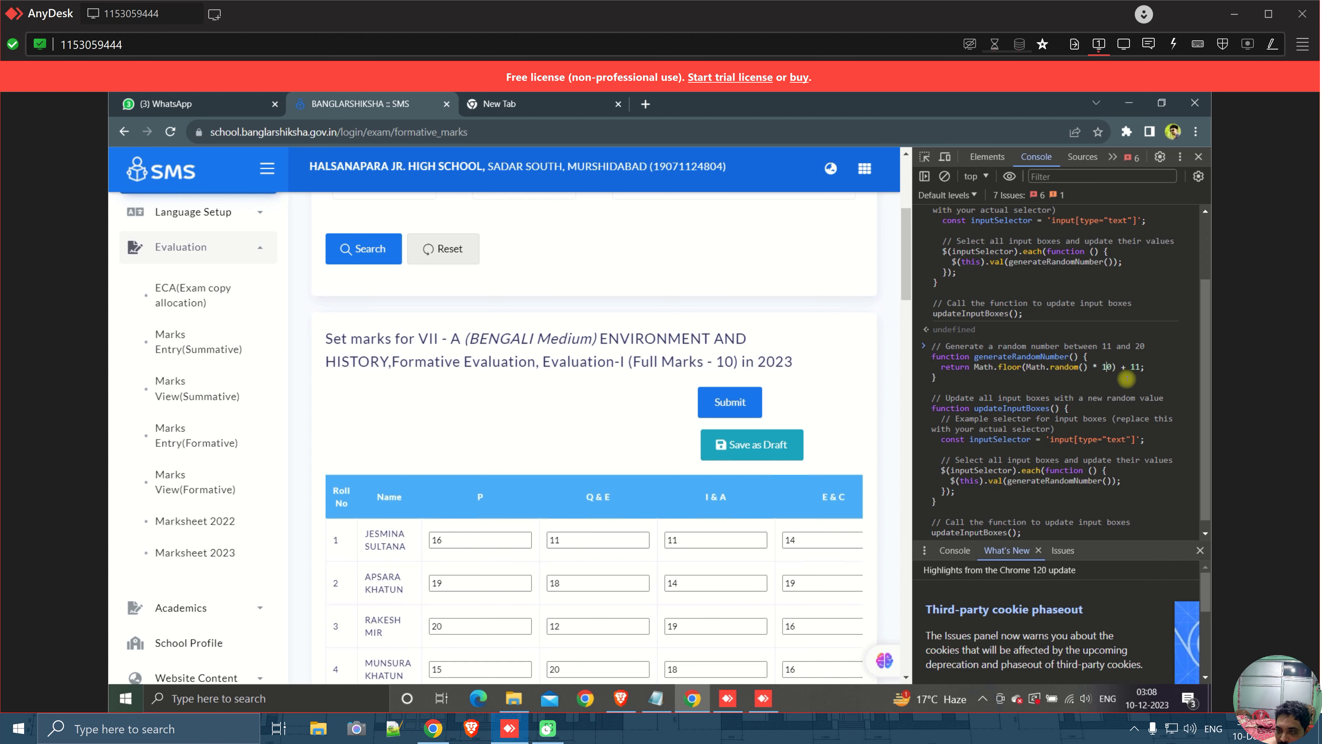
{"action": "key", "text": "BackSpace"}
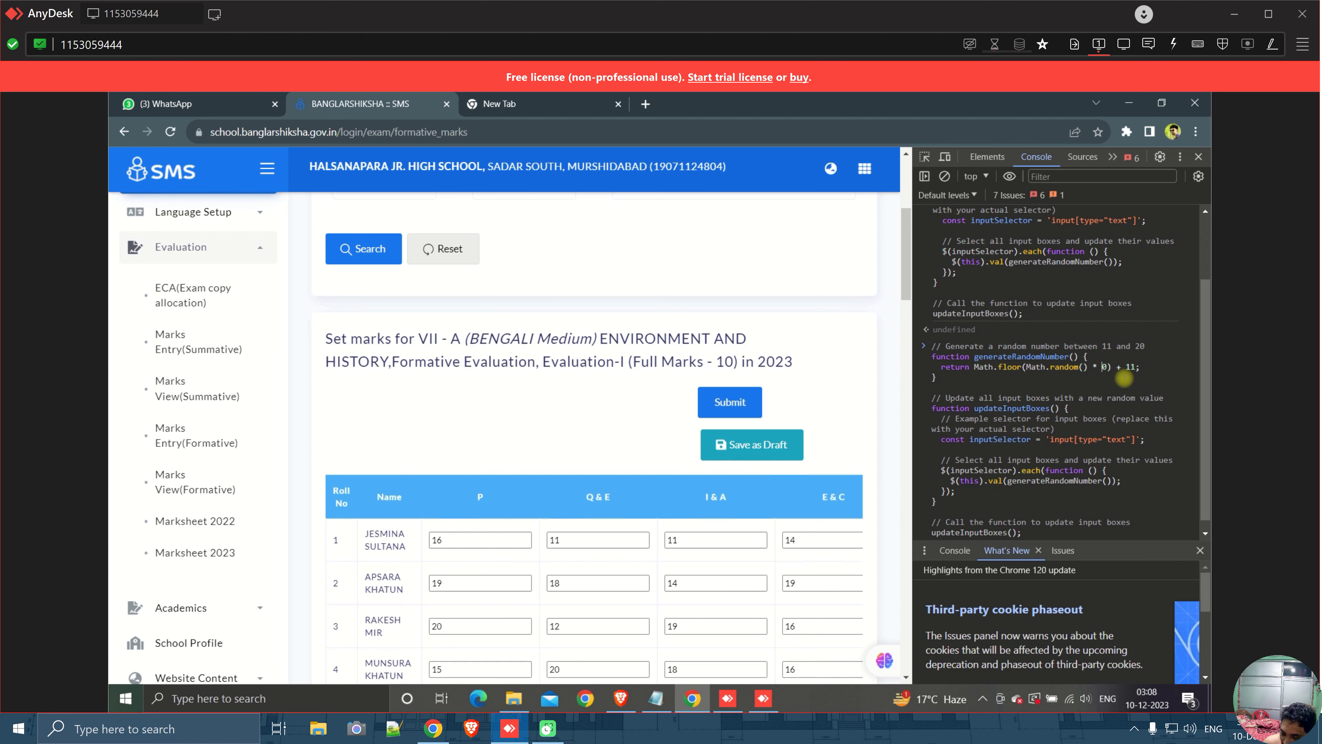
{"action": "key", "text": "Delete"}
{"action": "type", "text": "5"}
{"action": "key", "text": "Right"}
{"action": "key", "text": "Right"}
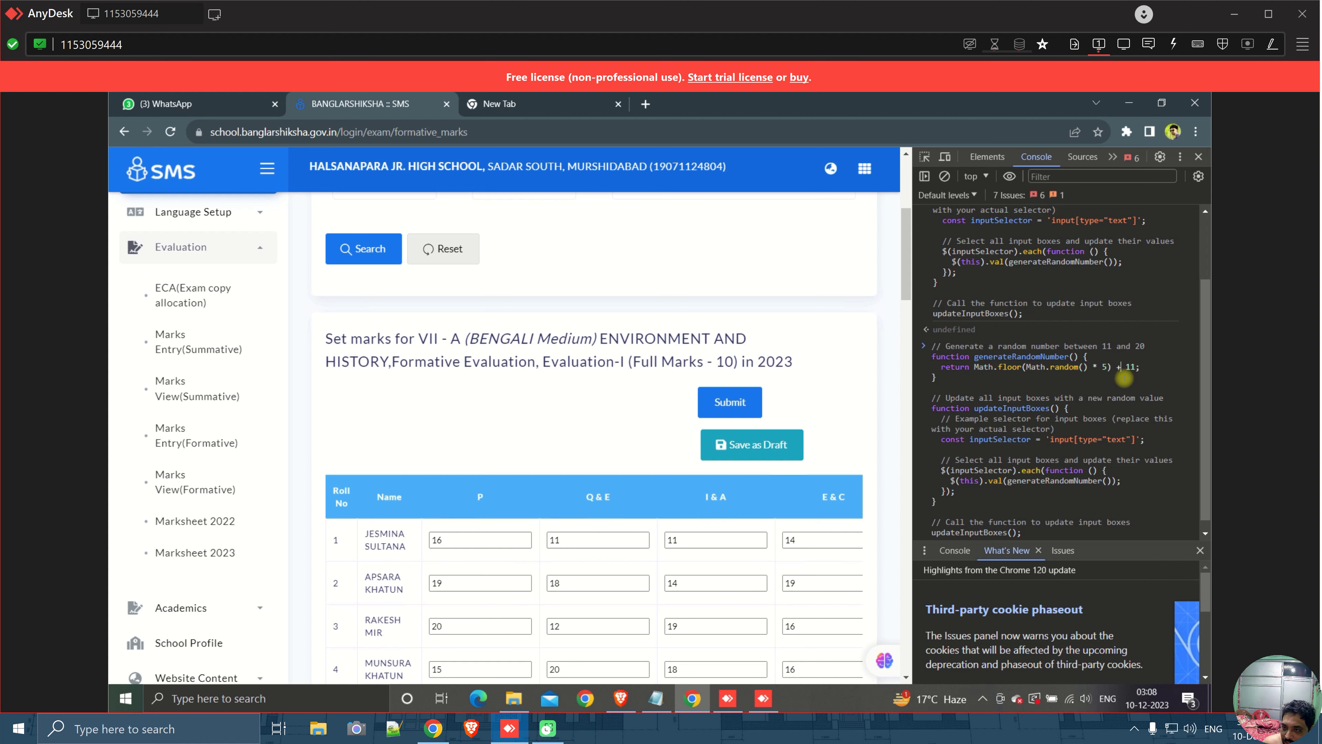
{"action": "key", "text": "Delete"}
{"action": "key", "text": "Delete"}
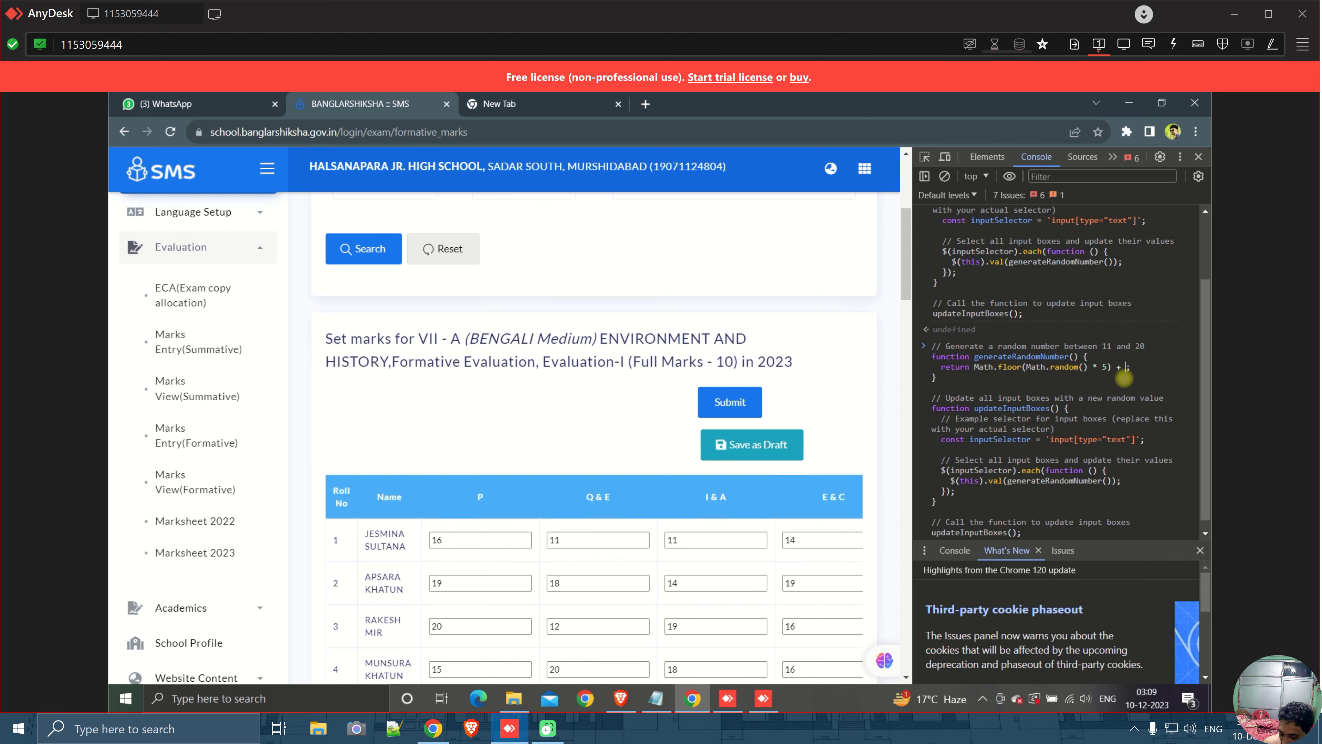
{"action": "type", "text": "6"}
{"action": "key", "text": "Down"}
{"action": "key", "text": "Down"}
{"action": "key", "text": "Down"}
{"action": "key", "text": "Down"}
{"action": "key", "text": "Down"}
{"action": "key", "text": "Down"}
{"action": "key", "text": "Down"}
{"action": "key", "text": "Down"}
{"action": "key", "text": "Down"}
{"action": "key", "text": "Down"}
{"action": "key", "text": "Down"}
{"action": "key", "text": "Down"}
{"action": "key", "text": "Down"}
{"action": "key", "text": "Down"}
{"action": "key", "text": "Down"}
{"action": "key", "text": "Down"}
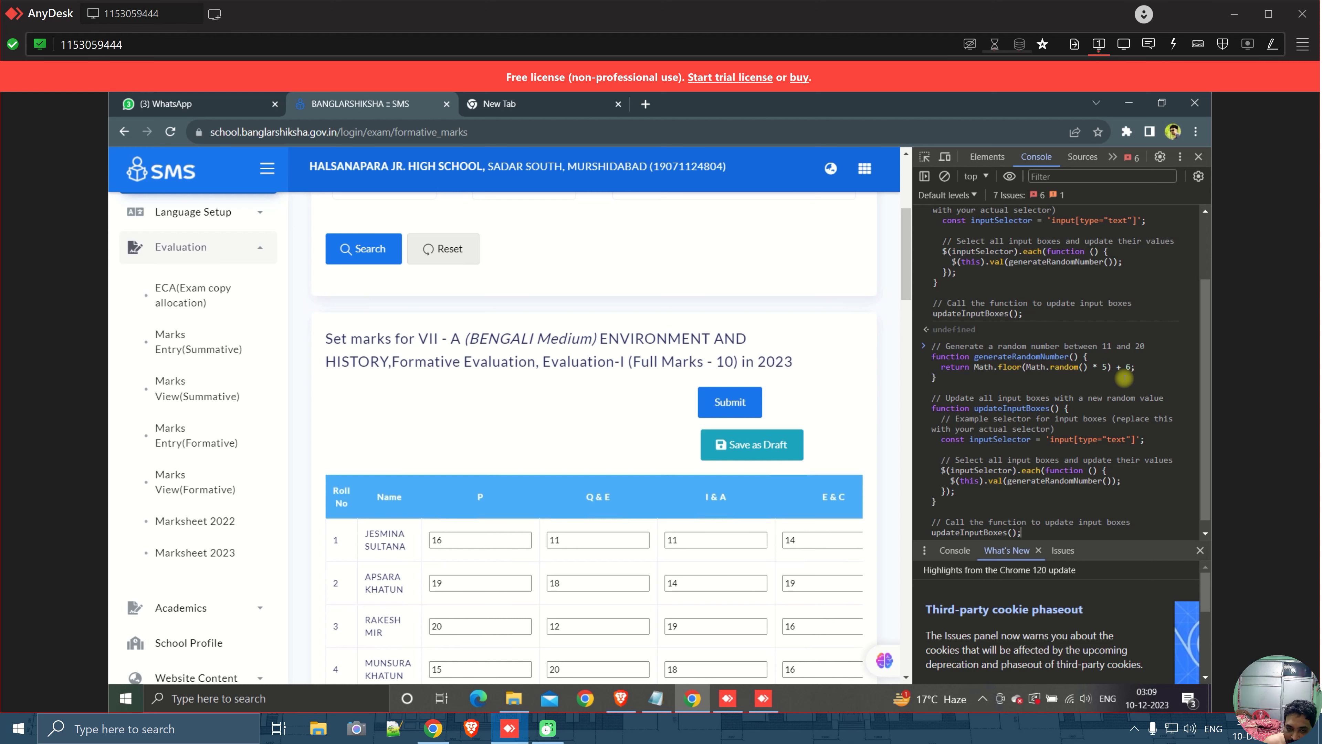
{"action": "key", "text": "Return"}
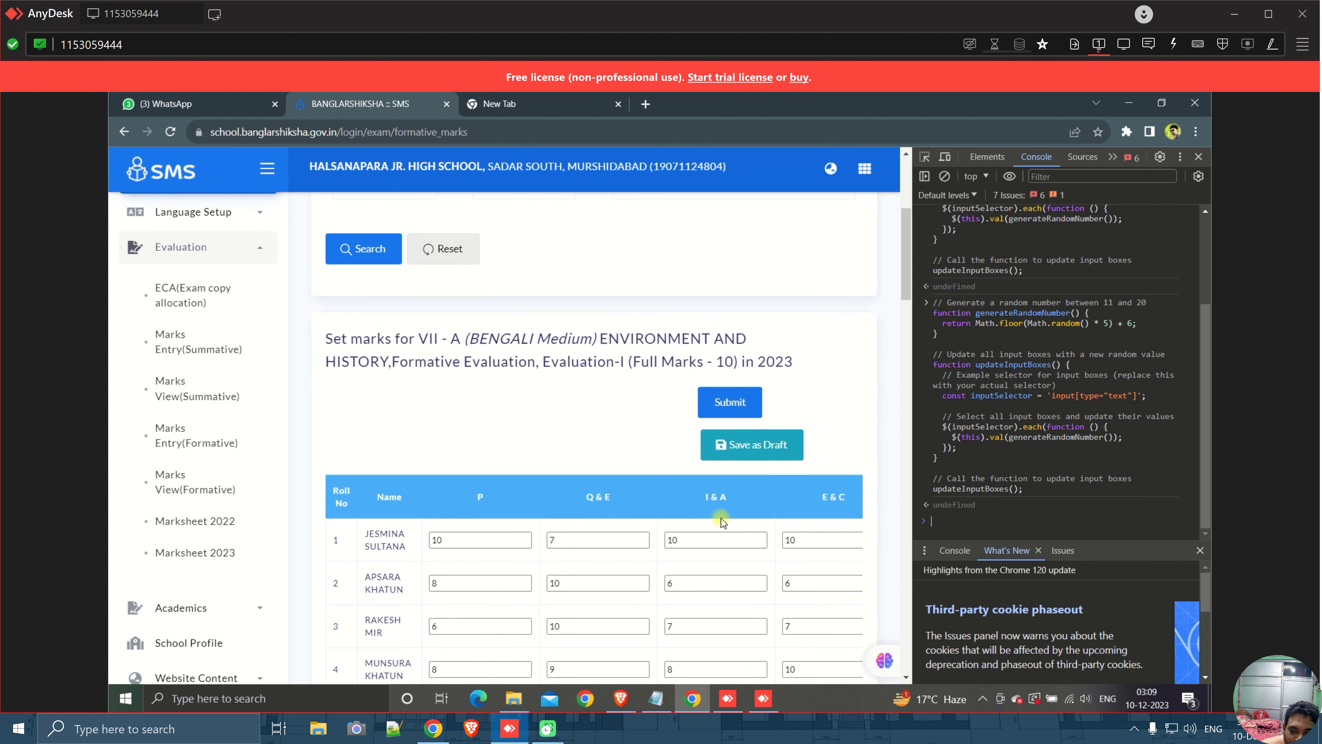
Close the developer tools and look through the filled marks down the student list
{"action": "scroll", "coordinate": [641, 542], "scroll_direction": "down", "scroll_amount": 5}
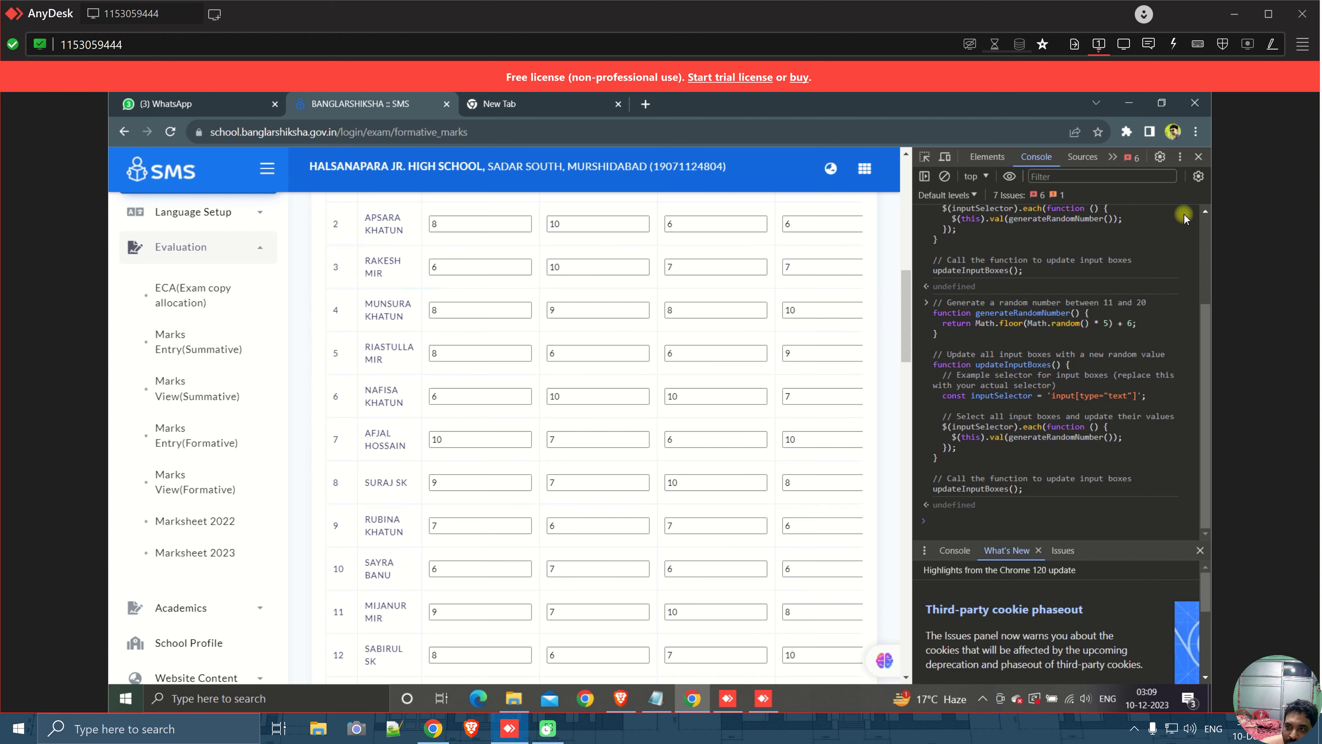
{"action": "left_click", "coordinate": [1198, 157]}
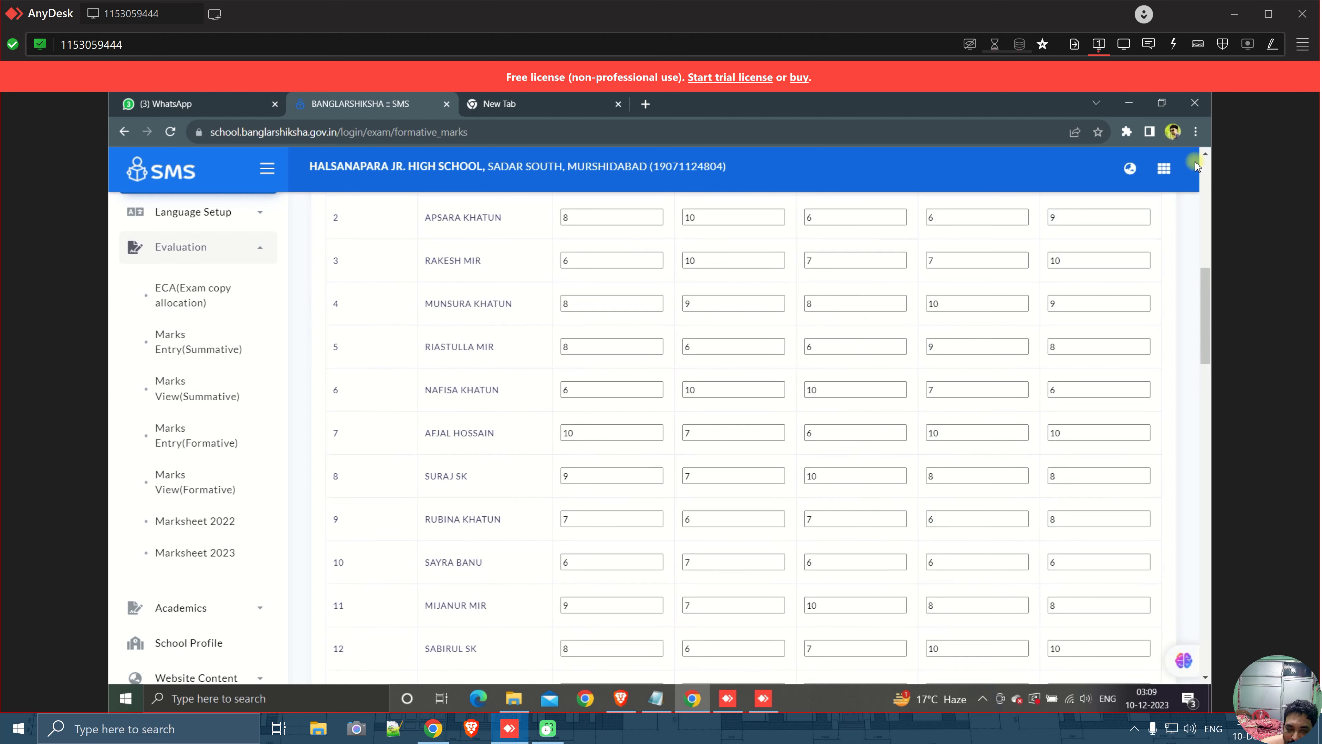
{"action": "scroll", "coordinate": [813, 495], "scroll_direction": "down", "scroll_amount": 5}
{"action": "scroll", "coordinate": [813, 495], "scroll_direction": "down", "scroll_amount": 5}
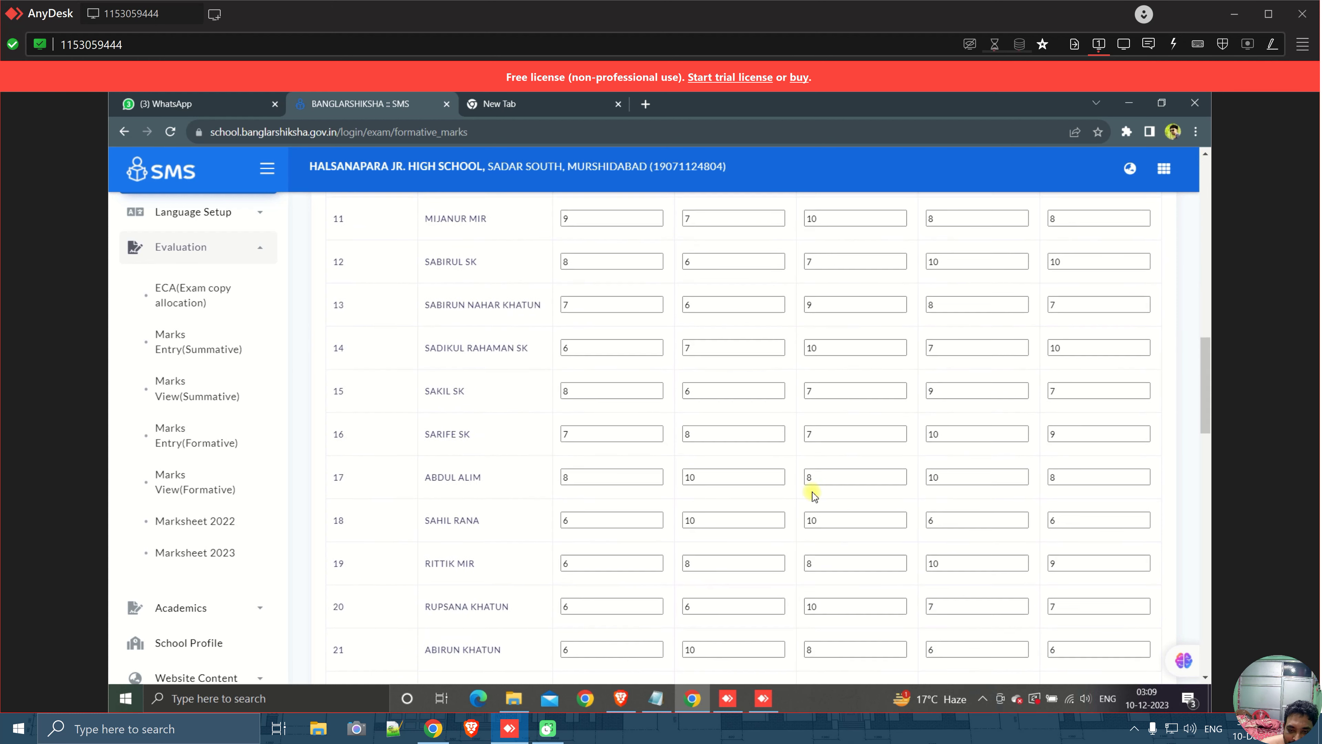
{"action": "scroll", "coordinate": [811, 492], "scroll_direction": "down", "scroll_amount": 6}
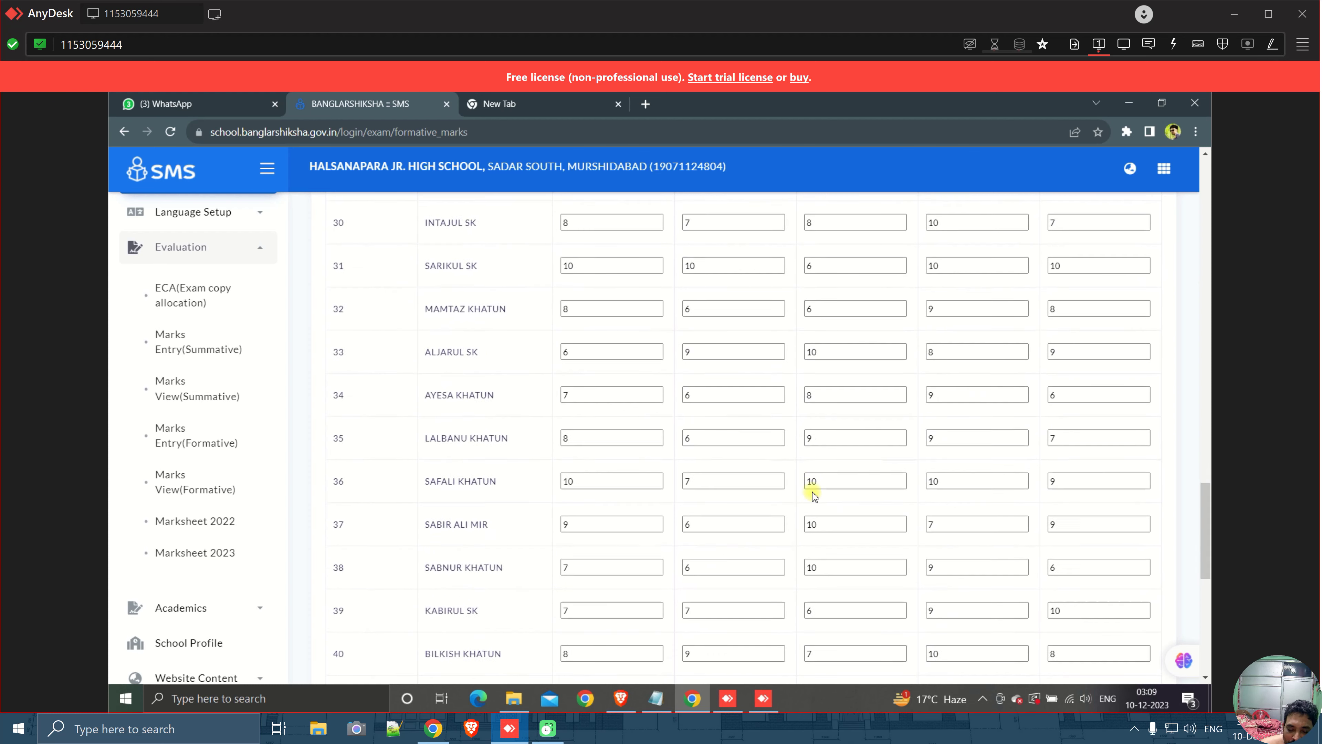
Set the P mark of the student with roll number 6 to 10
{"action": "scroll", "coordinate": [812, 493], "scroll_direction": "up", "scroll_amount": 12}
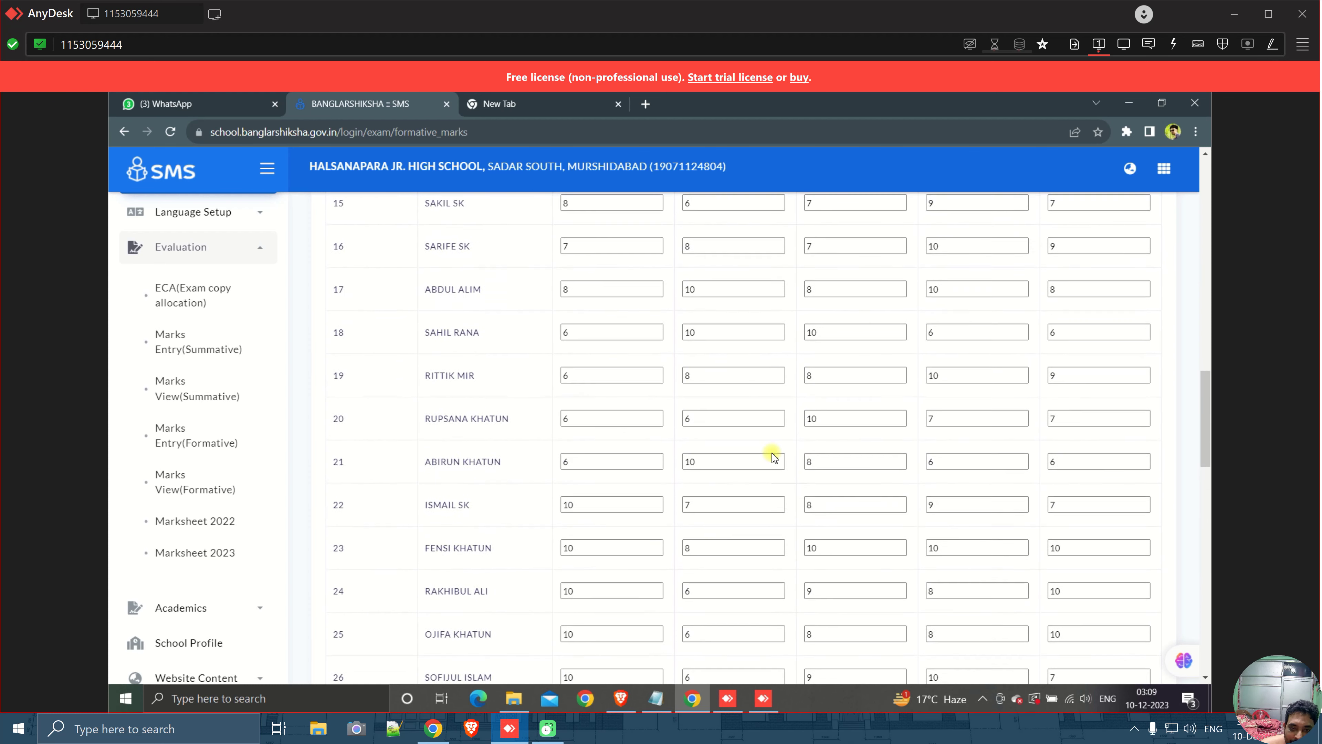
{"action": "scroll", "coordinate": [707, 408], "scroll_direction": "up", "scroll_amount": 3}
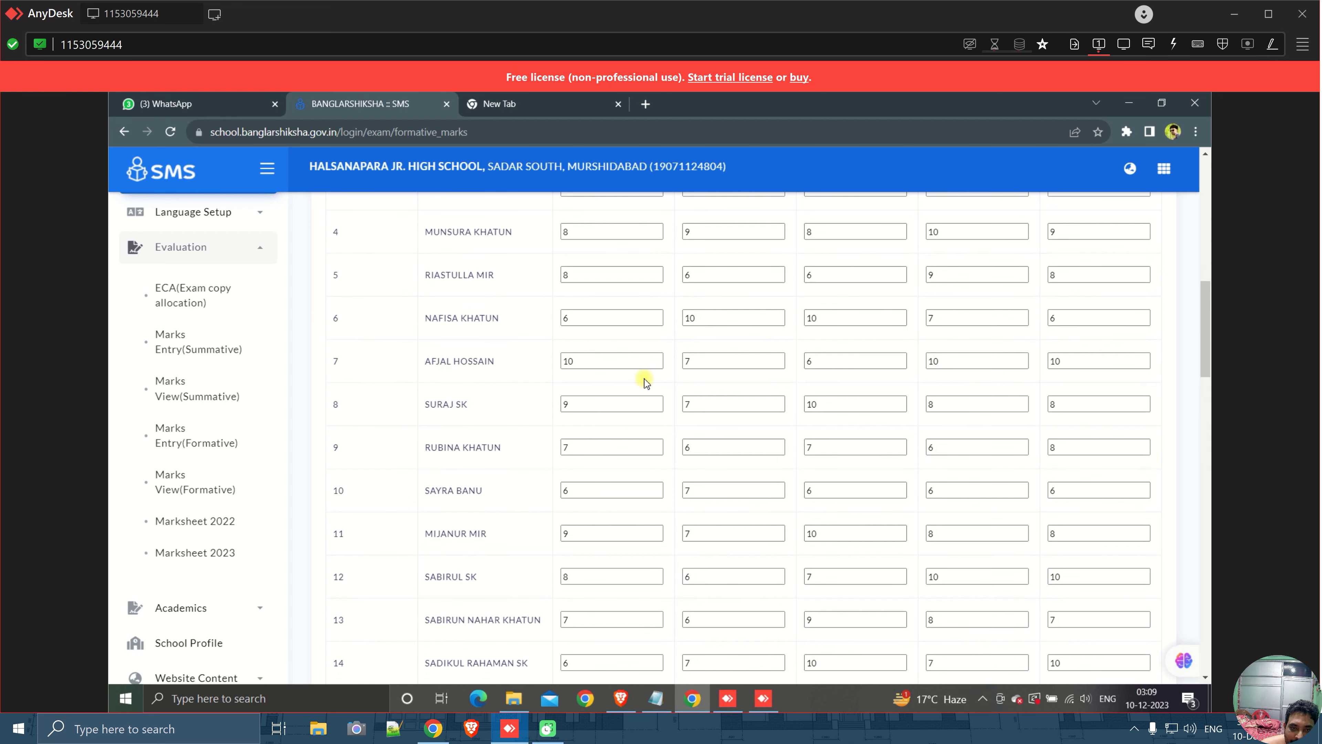
{"action": "left_click_drag", "start_coordinate": [581, 320], "coordinate": [559, 319]}
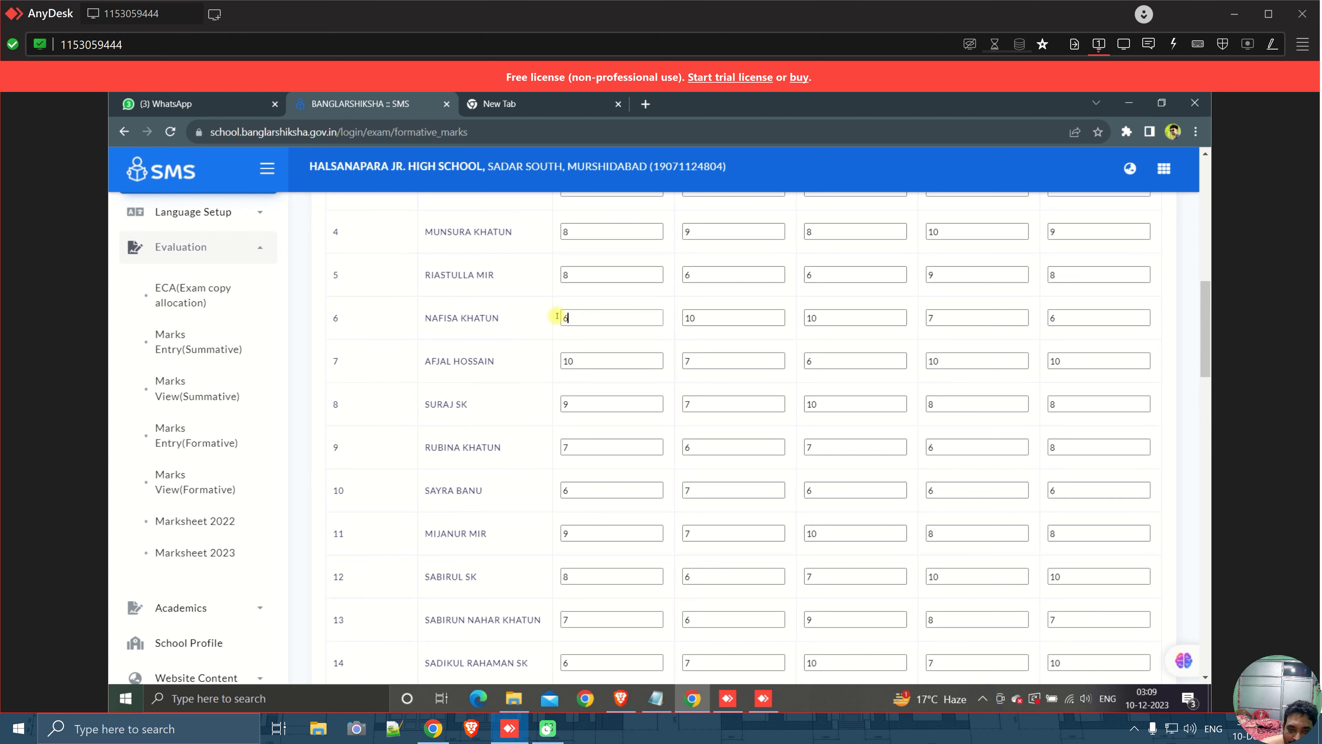
{"action": "type", "text": "10"}
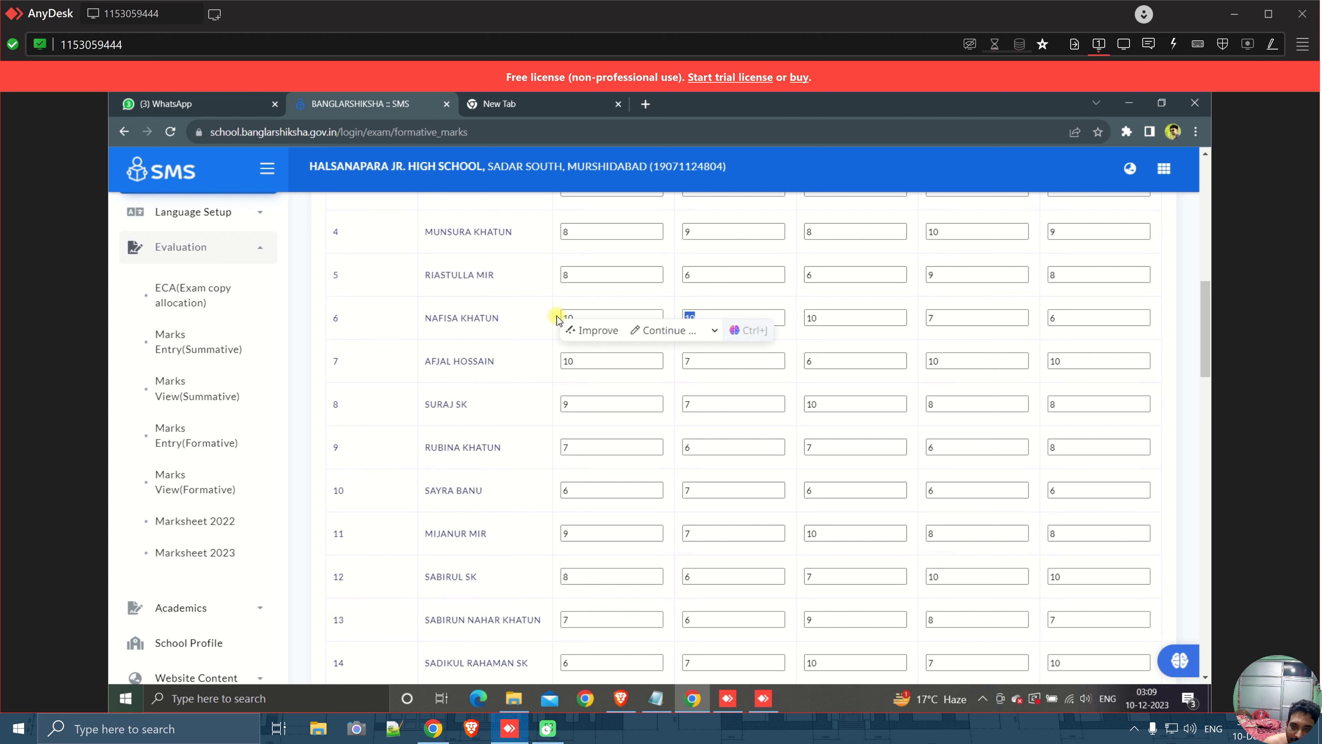
Set the remaining formative marks of the student with roll number 6 to 10
{"action": "key", "text": "Tab"}
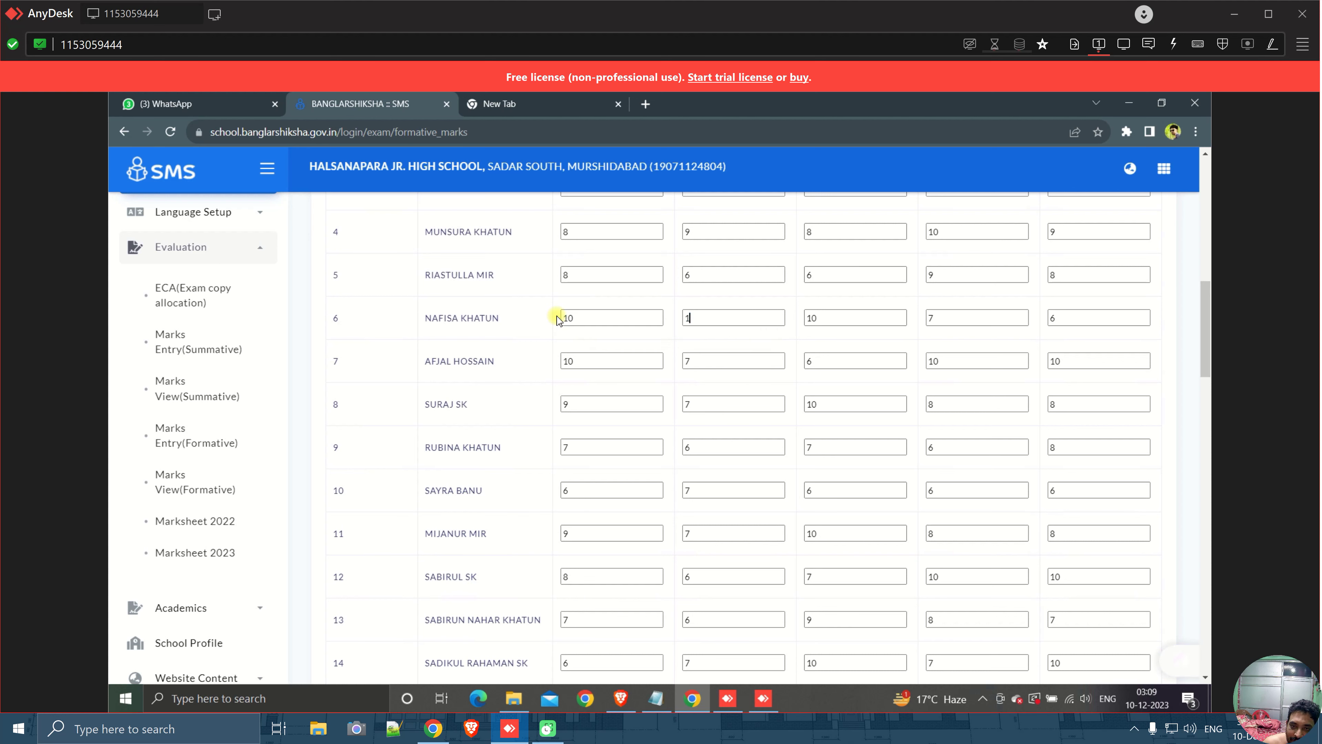
{"action": "type", "text": "10"}
{"action": "key", "text": "Tab"}
{"action": "key", "text": "Tab"}
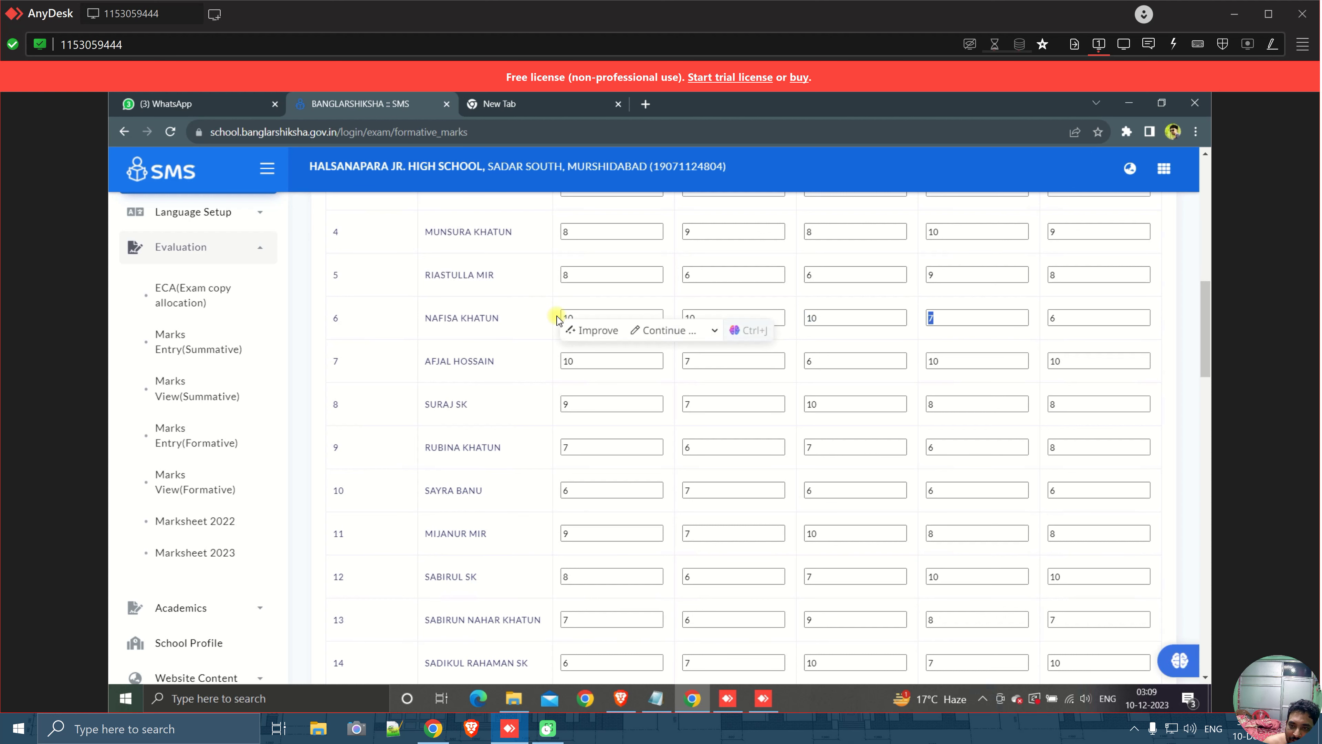
{"action": "type", "text": "10"}
{"action": "key", "text": "Tab"}
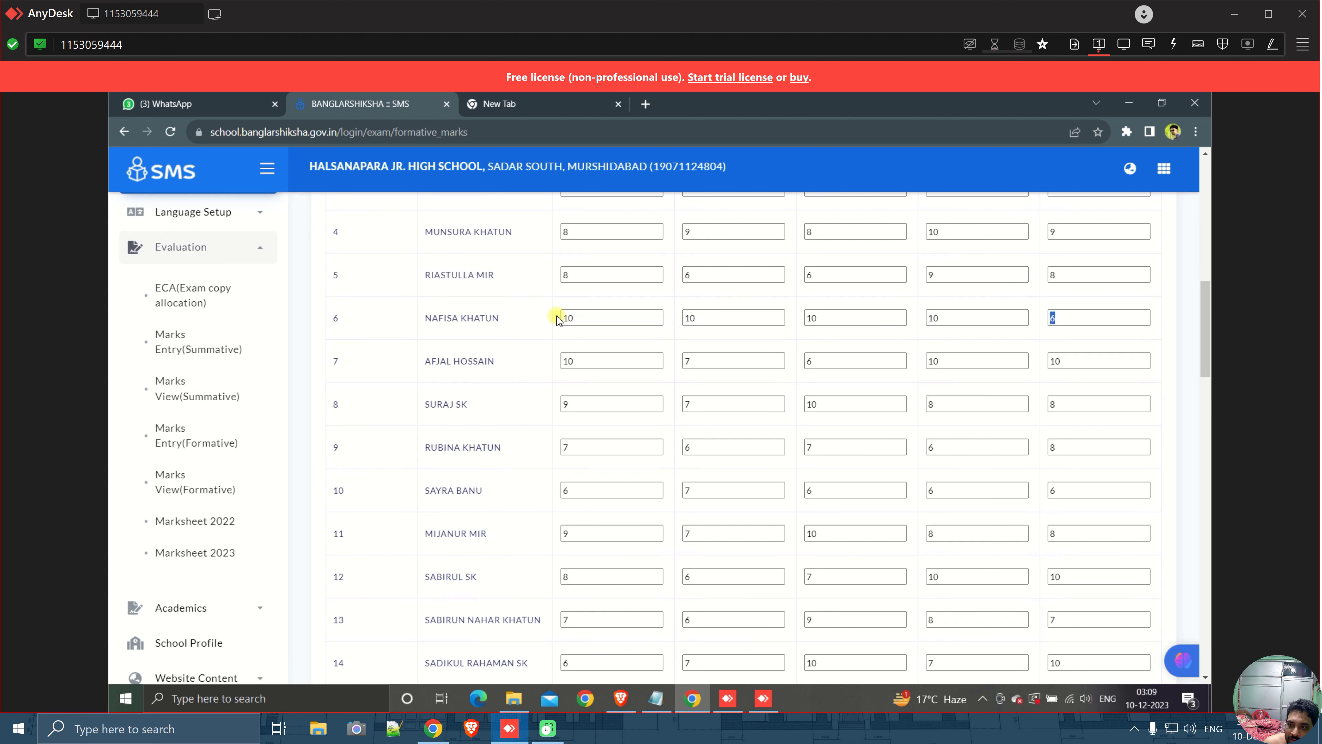
{"action": "type", "text": "10"}
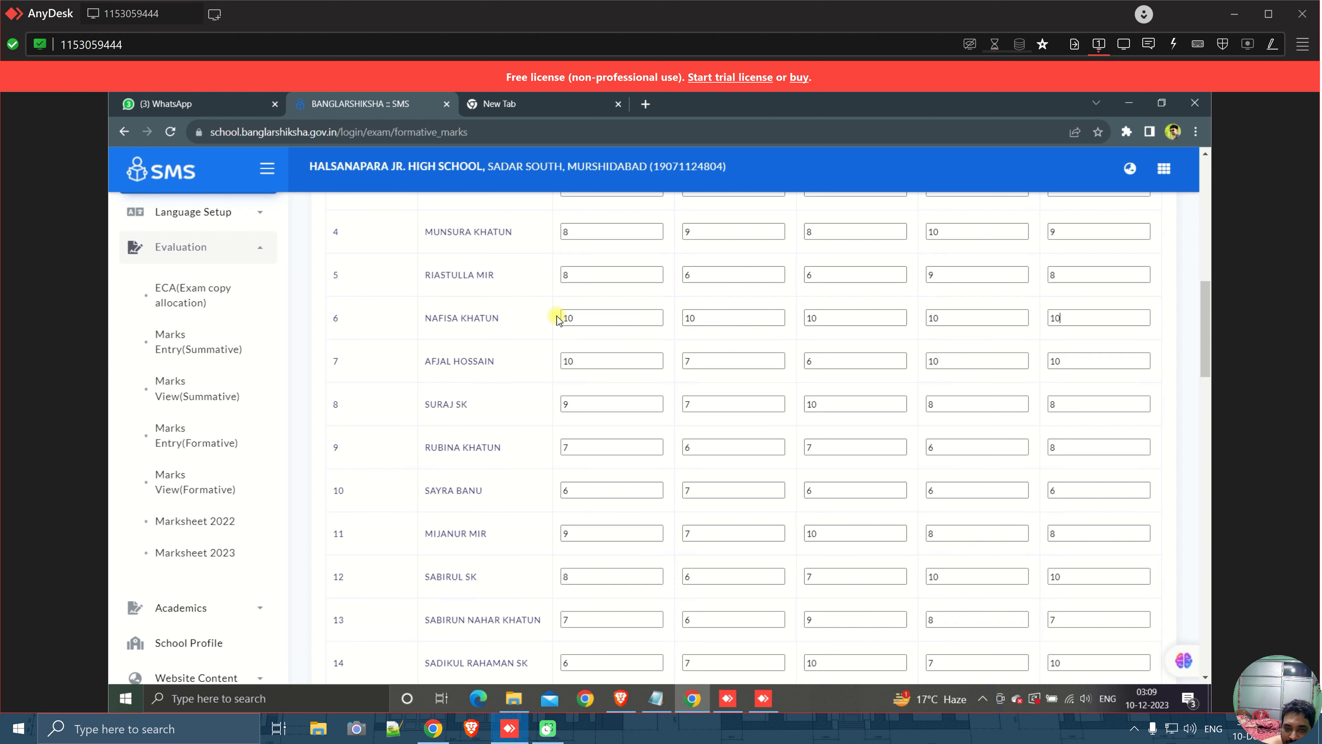
Look through the rest of the formative marks list, and open the summative marks entry page
{"action": "scroll", "coordinate": [708, 372], "scroll_direction": "down", "scroll_amount": 4}
{"action": "scroll", "coordinate": [727, 380], "scroll_direction": "down", "scroll_amount": 20}
{"action": "scroll", "coordinate": [773, 404], "scroll_direction": "down", "scroll_amount": 3}
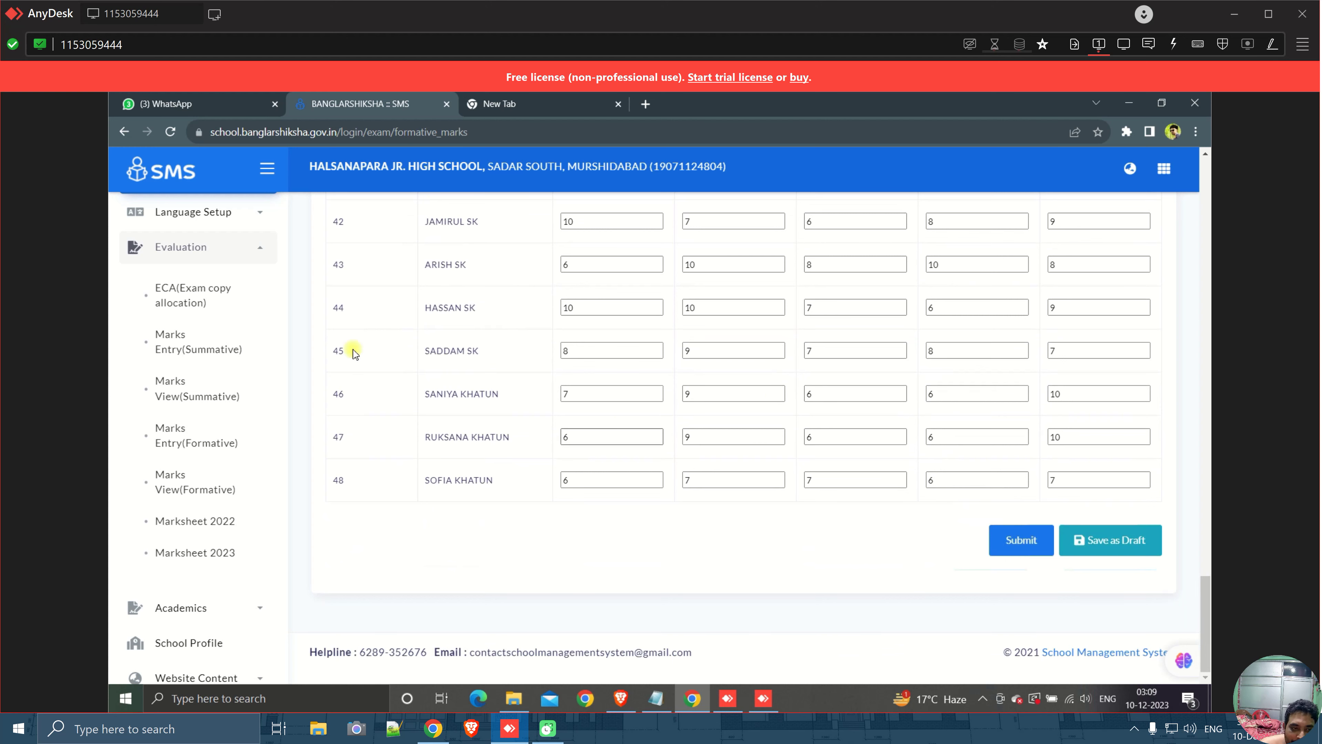
{"action": "scroll", "coordinate": [312, 349], "scroll_direction": "up", "scroll_amount": 10}
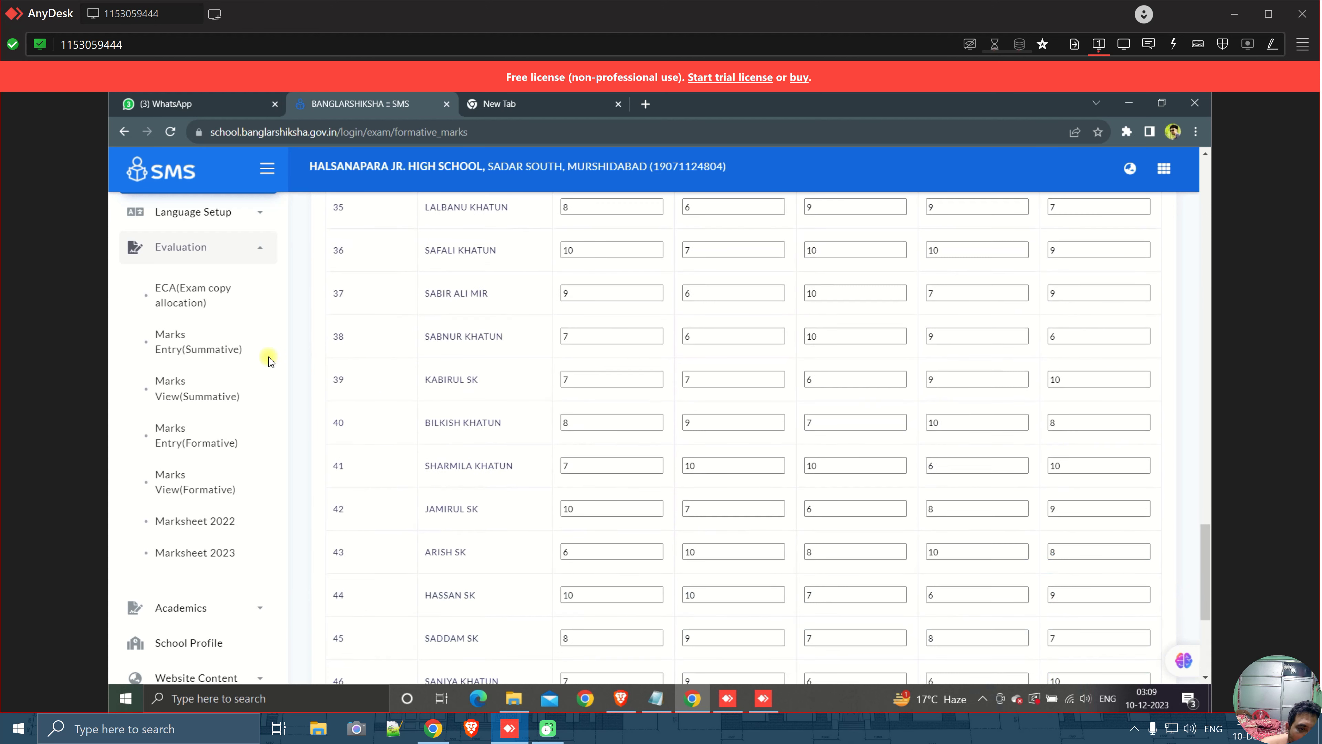
{"action": "left_click", "coordinate": [193, 345]}
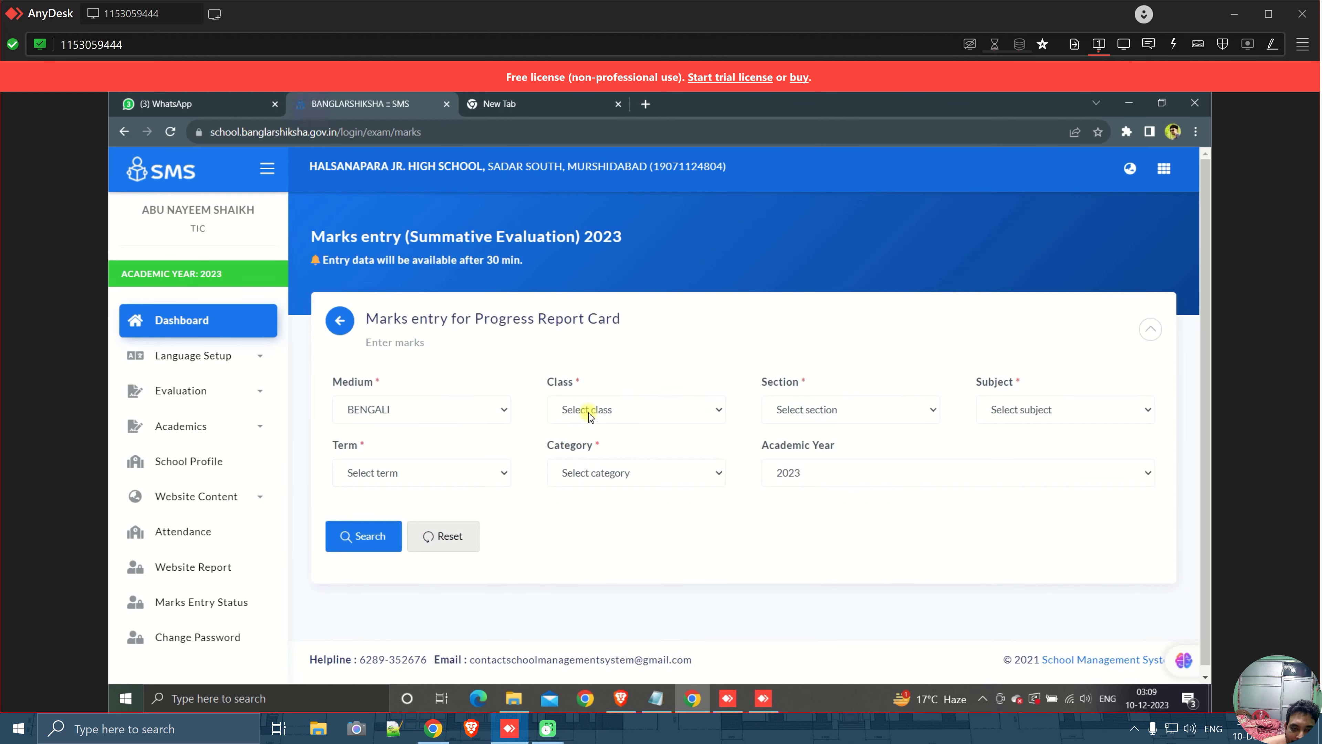
Search the summative marks sheet for class VII, subject ENVIRONMENT AND GEOGRAPHY and term Evaluation-I
{"action": "left_click", "coordinate": [604, 410]}
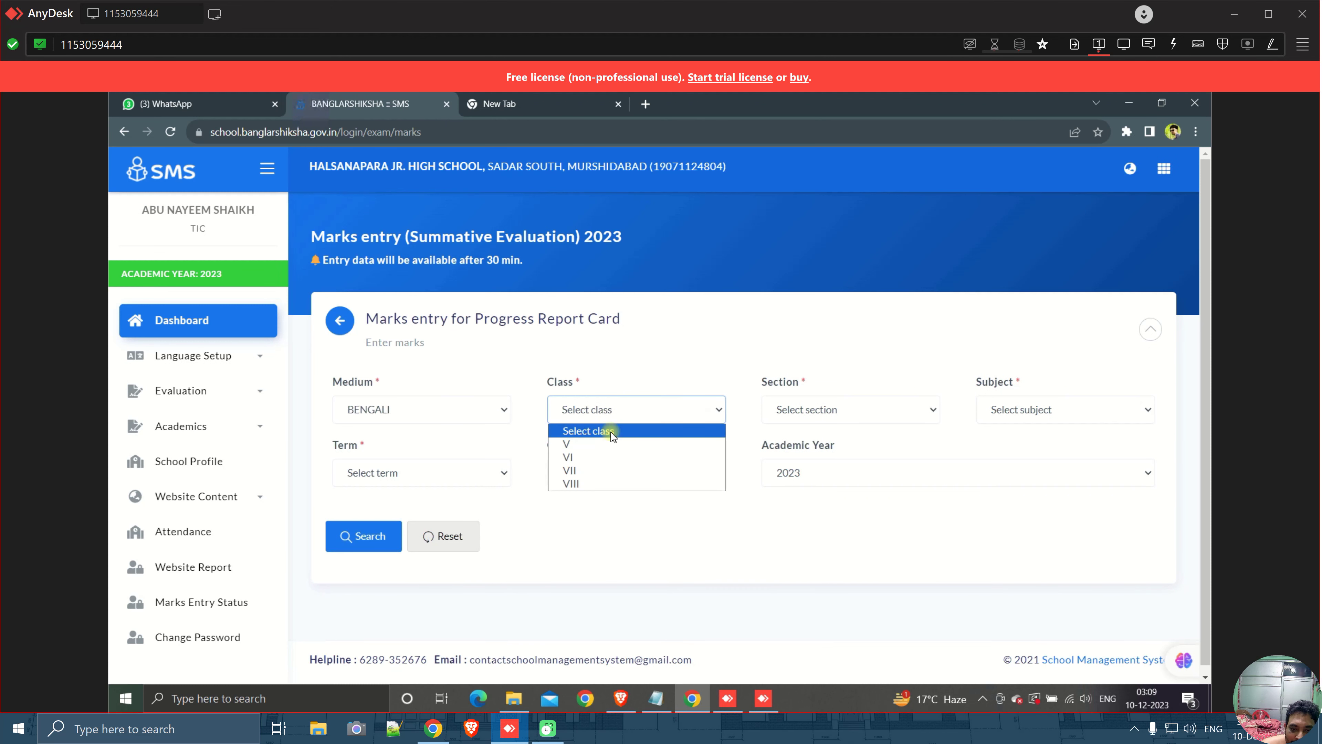
{"action": "left_click", "coordinate": [587, 470]}
{"action": "left_click", "coordinate": [1000, 412]}
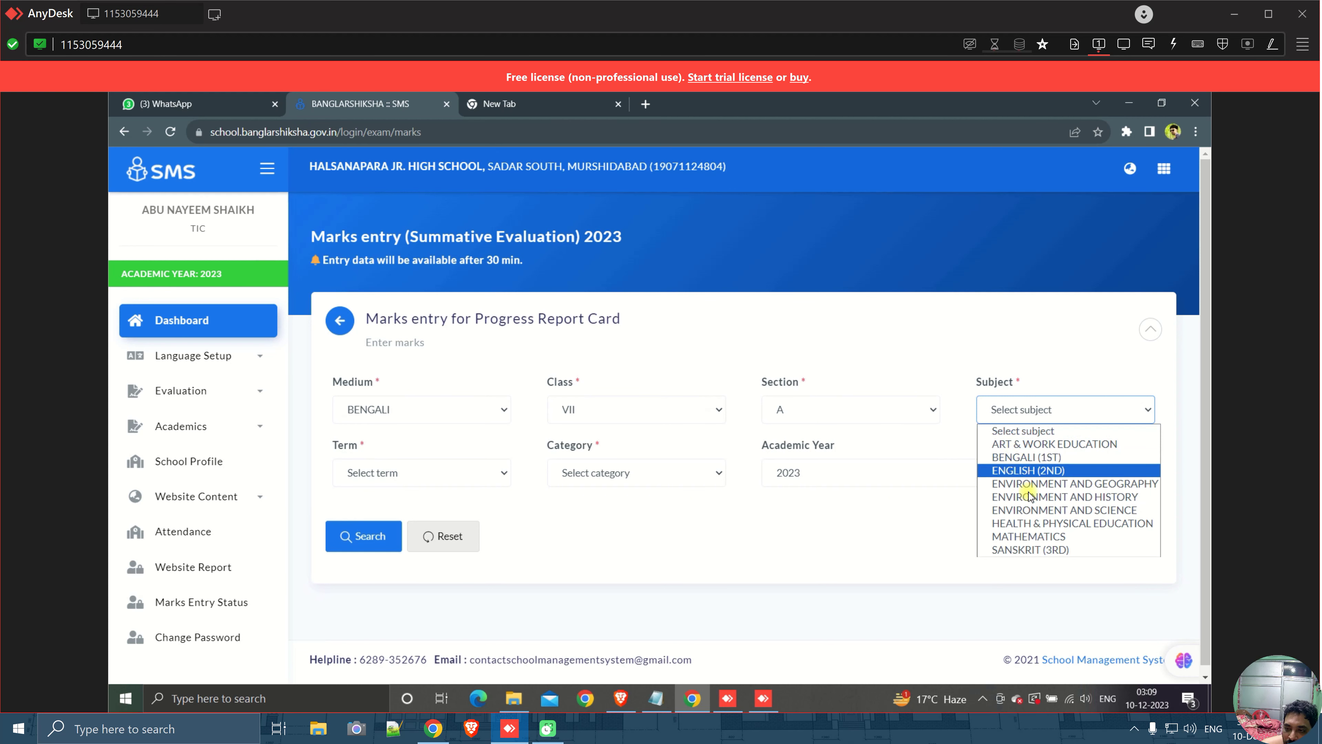
{"action": "left_click", "coordinate": [1037, 484]}
{"action": "left_click", "coordinate": [480, 477]}
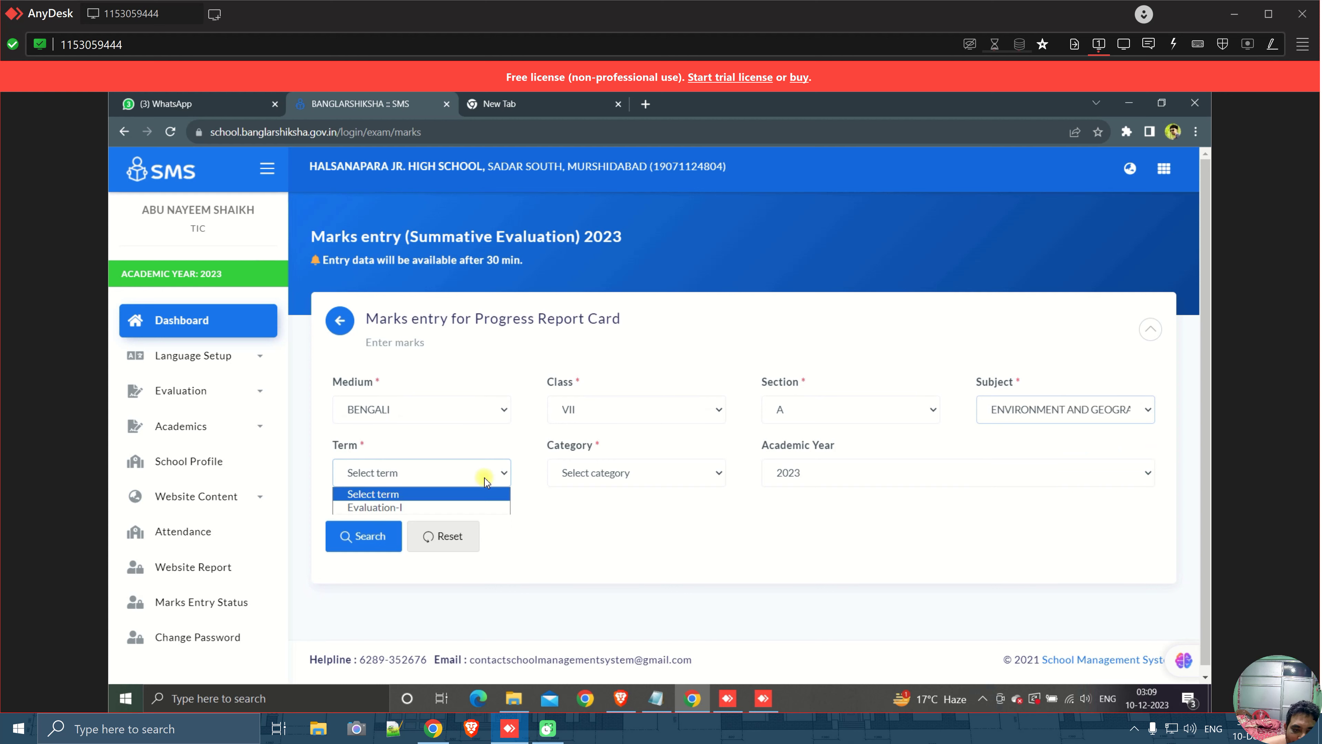
{"action": "left_click", "coordinate": [417, 509]}
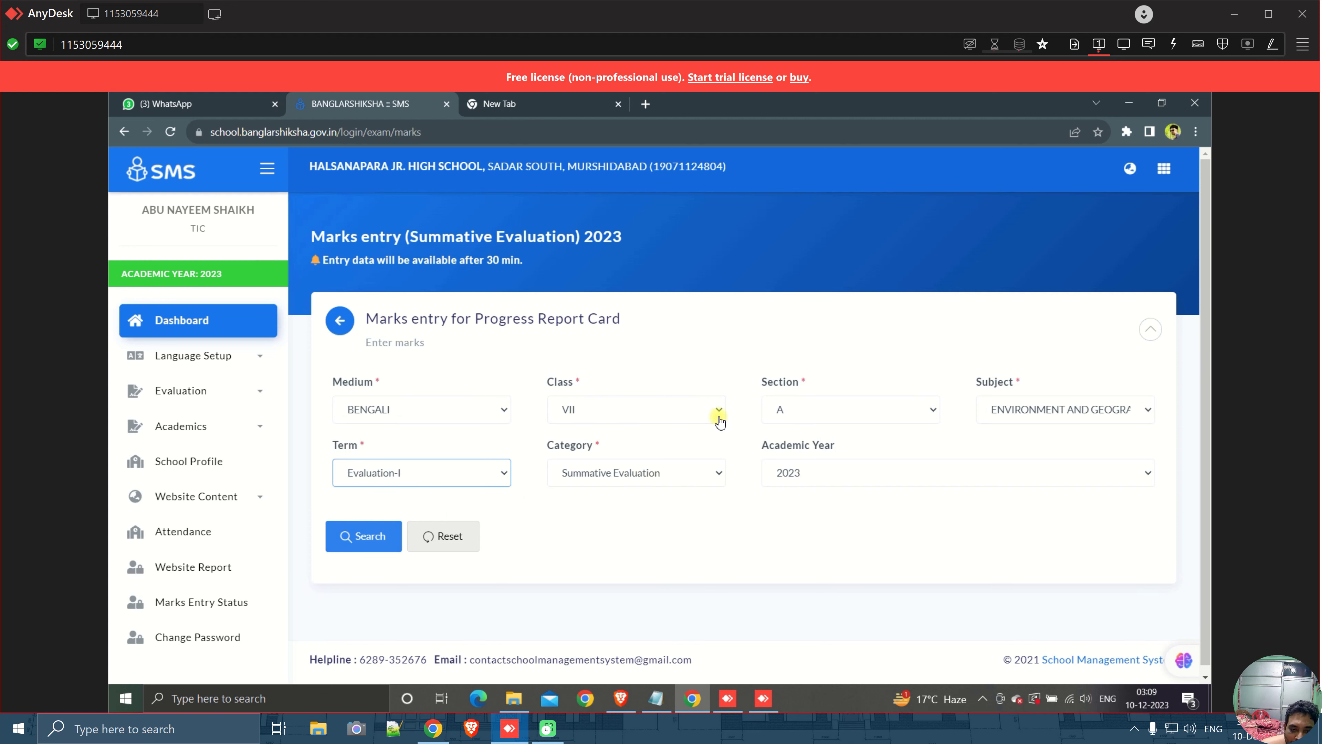
{"action": "scroll", "coordinate": [719, 421], "scroll_direction": "down", "scroll_amount": 1}
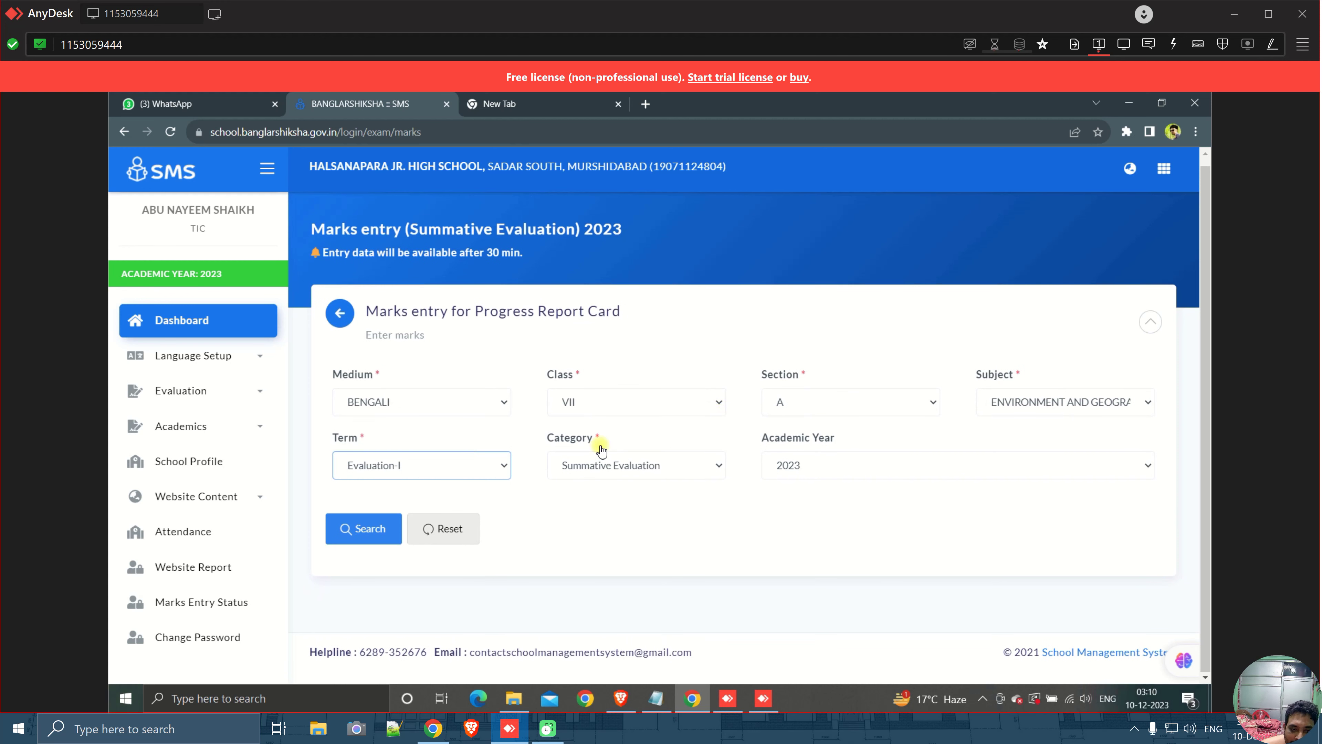
{"action": "left_click", "coordinate": [367, 540]}
{"action": "scroll", "coordinate": [669, 447], "scroll_direction": "down", "scroll_amount": 1}
{"action": "scroll", "coordinate": [670, 447], "scroll_direction": "down", "scroll_amount": 10}
{"action": "scroll", "coordinate": [675, 427], "scroll_direction": "up", "scroll_amount": 8}
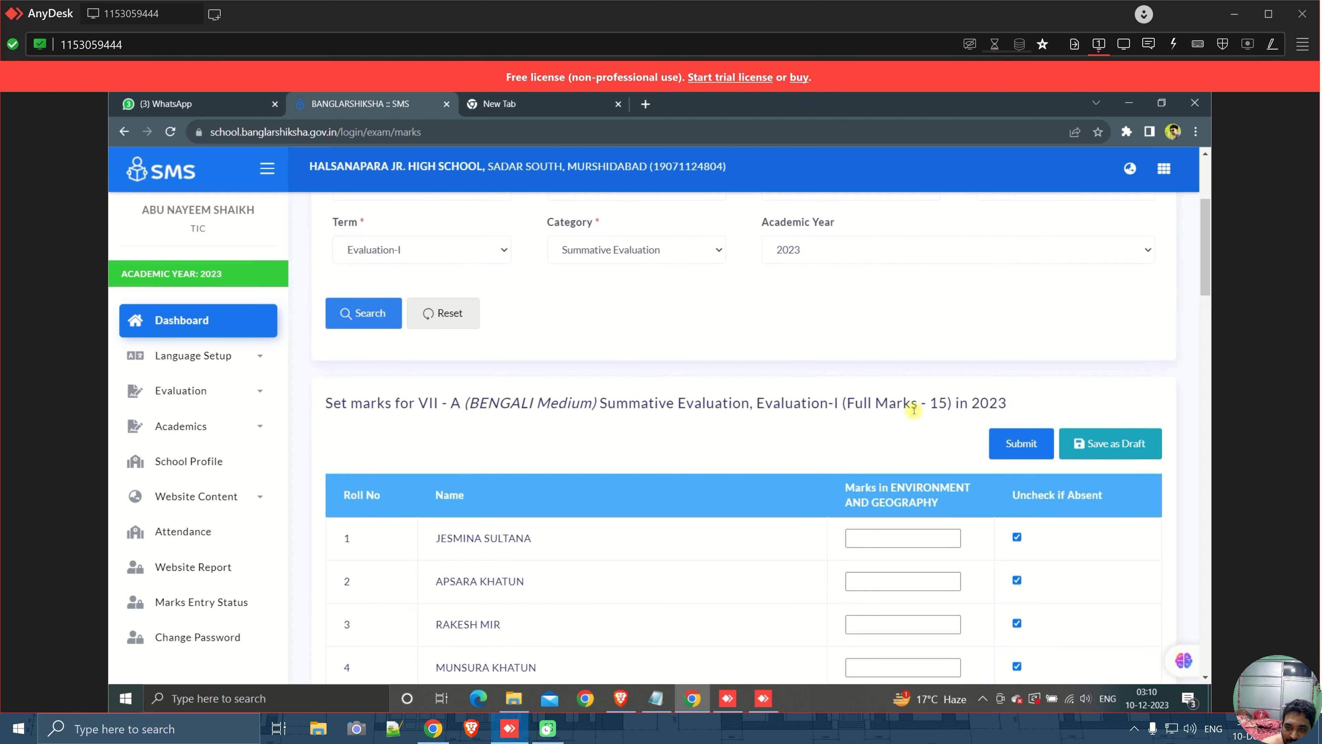
Insert the generateRandomNumber and updateInputBoxes script in the developer console, and change its random multiplier to 5
{"action": "key", "text": "F12"}
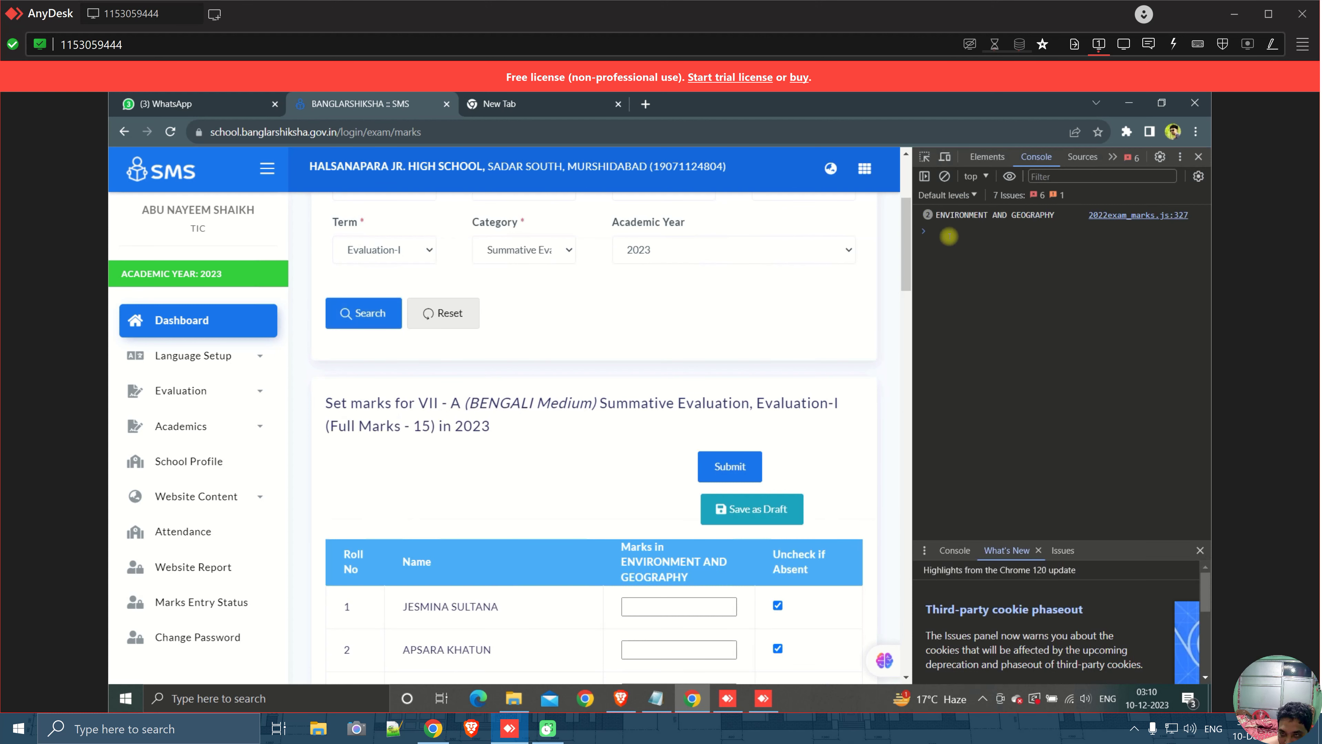
{"action": "type", "text": "// Generate a random number between 11 and 20 function generateRandomNumber() {   return Math.floor(Math.random() * 10) + 11; }  // Update all input boxes with a new random value function updateInputBoxes() {   // Example selector for input boxes (replace this with your actual selector)   const inputSelector = 'input[type=\"text\"]';    // Select all input boxes and update their values   $(inputSelector).each(function () {     $(this).val(generateRandomNumber());   }); }  // Call the function to update input boxes updateInputBoxes();"}
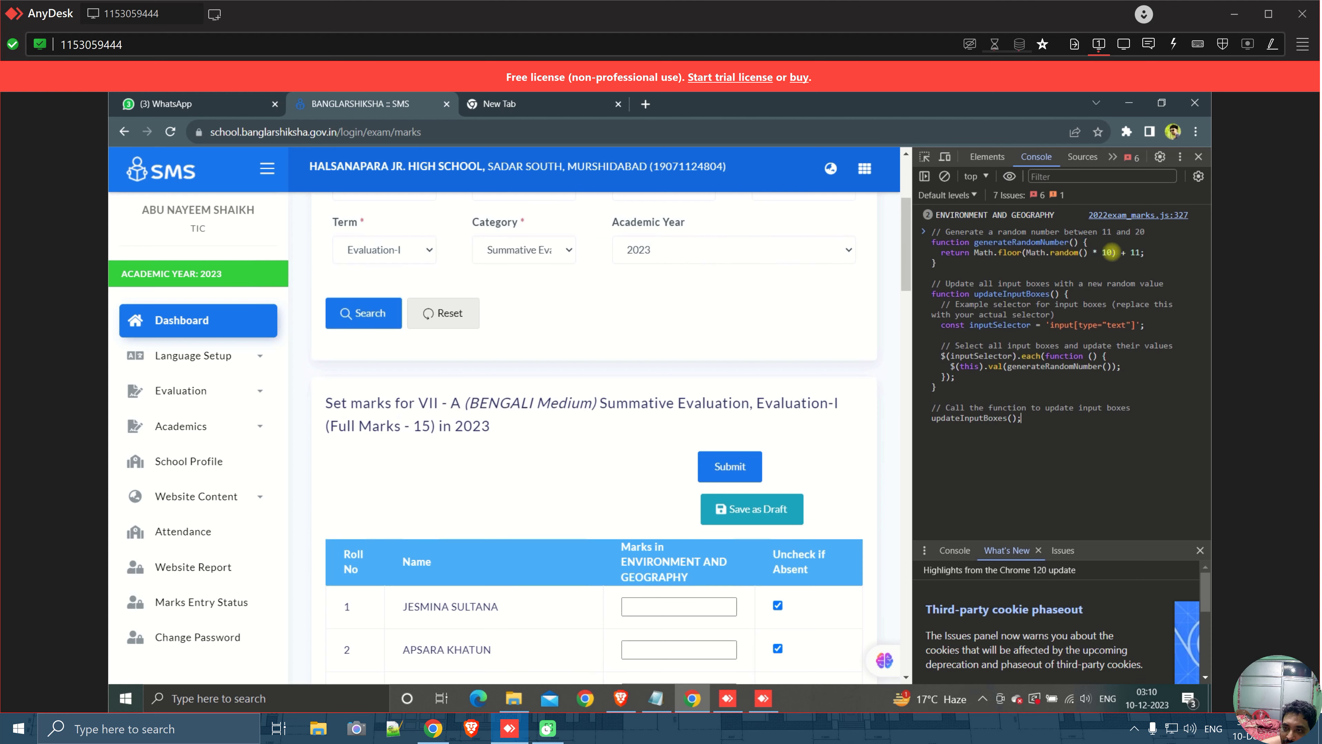
{"action": "left_click", "coordinate": [1110, 252]}
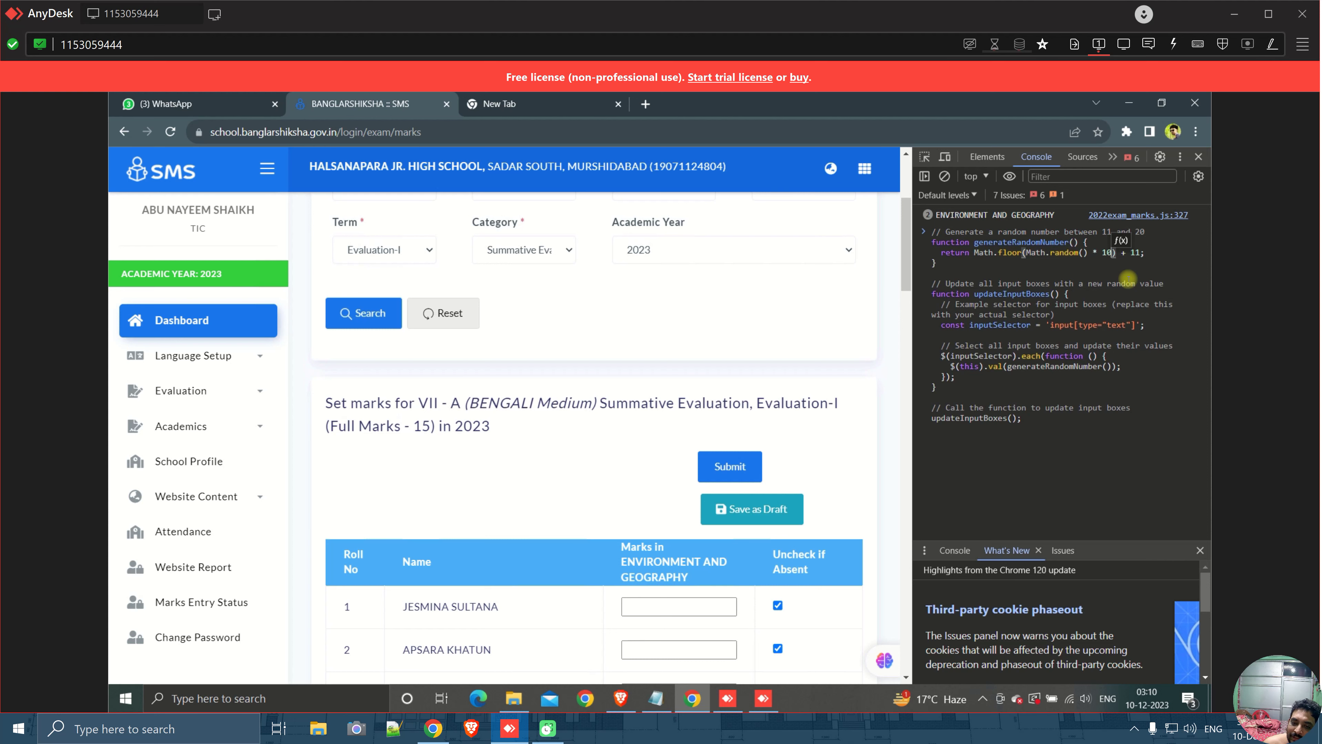
{"action": "key", "text": "BackSpace"}
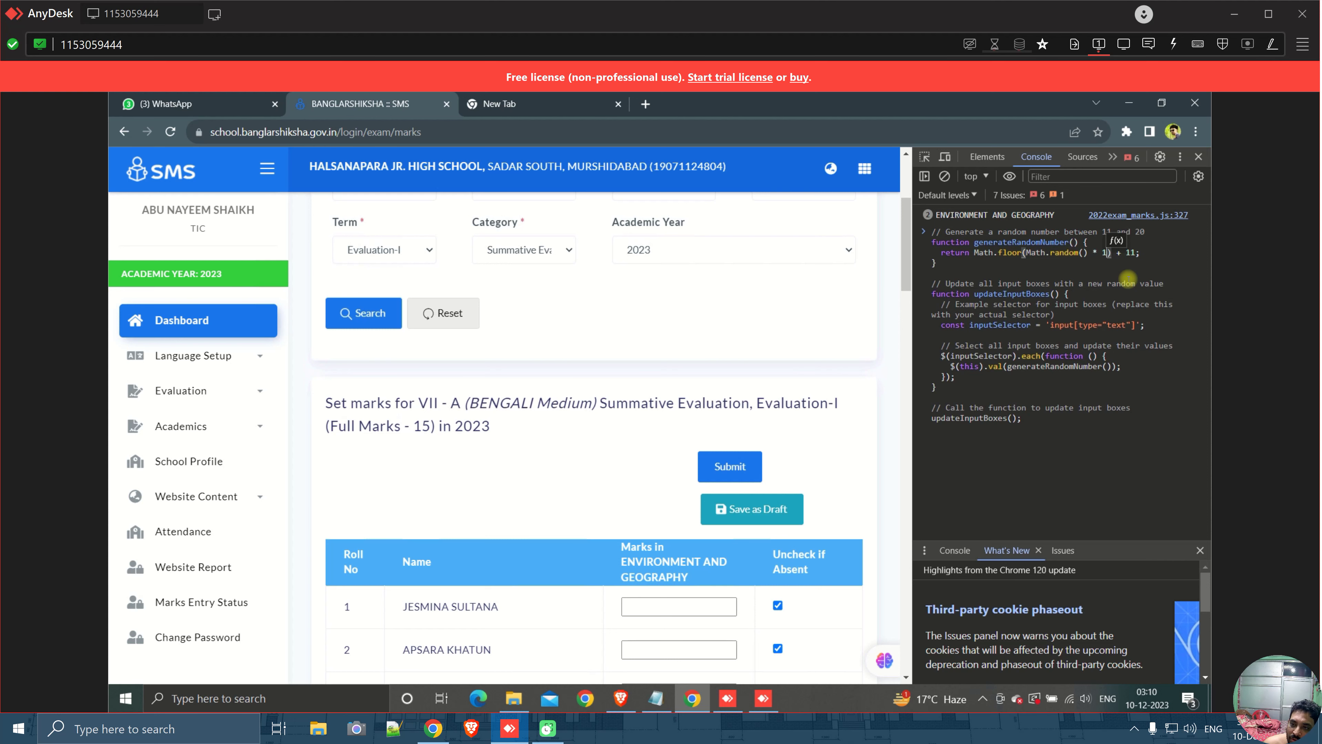
{"action": "key", "text": "BackSpace"}
{"action": "type", "text": "5"}
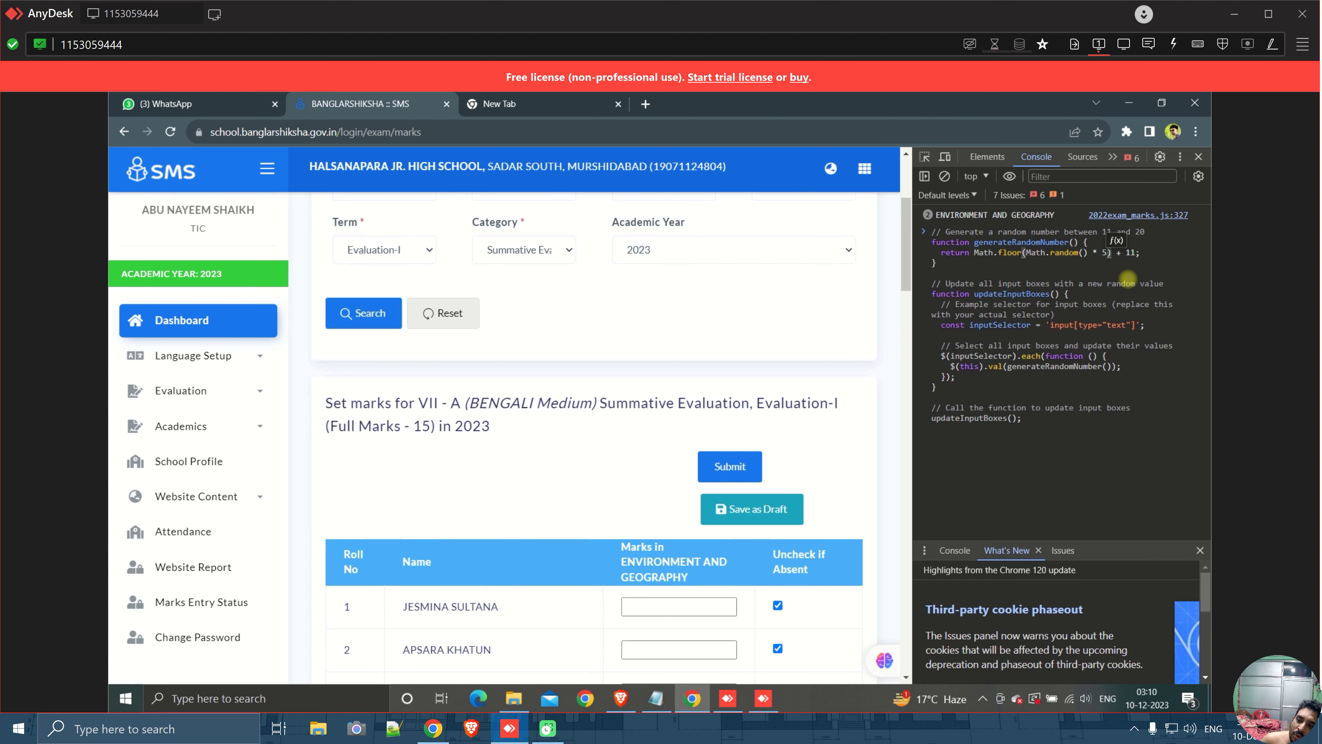
Change the number added in the script's random formula to 10, and run the script to fill the summative marks
{"action": "key", "text": "Right"}
{"action": "key", "text": "Right"}
{"action": "key", "text": "Right"}
{"action": "key", "text": "Right"}
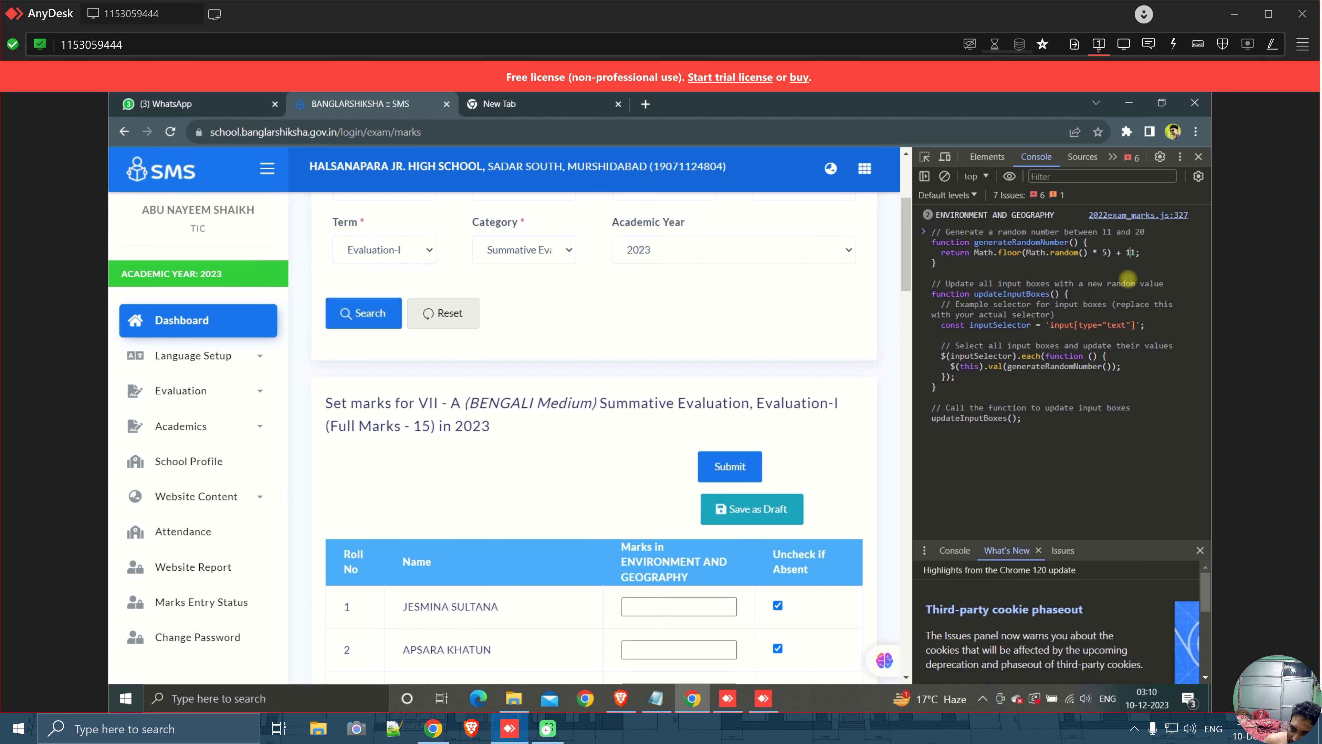
{"action": "key", "text": "Delete"}
{"action": "type", "text": "0"}
{"action": "key", "text": "Down"}
{"action": "key", "text": "Down"}
{"action": "key", "text": "Down"}
{"action": "key", "text": "Down"}
{"action": "key", "text": "Down"}
{"action": "key", "text": "Down"}
{"action": "key", "text": "Down"}
{"action": "key", "text": "Down"}
{"action": "key", "text": "Down"}
{"action": "key", "text": "Down"}
{"action": "key", "text": "Down"}
{"action": "key", "text": "Down"}
{"action": "key", "text": "Down"}
{"action": "key", "text": "Down"}
{"action": "key", "text": "Down"}
{"action": "key", "text": "Down"}
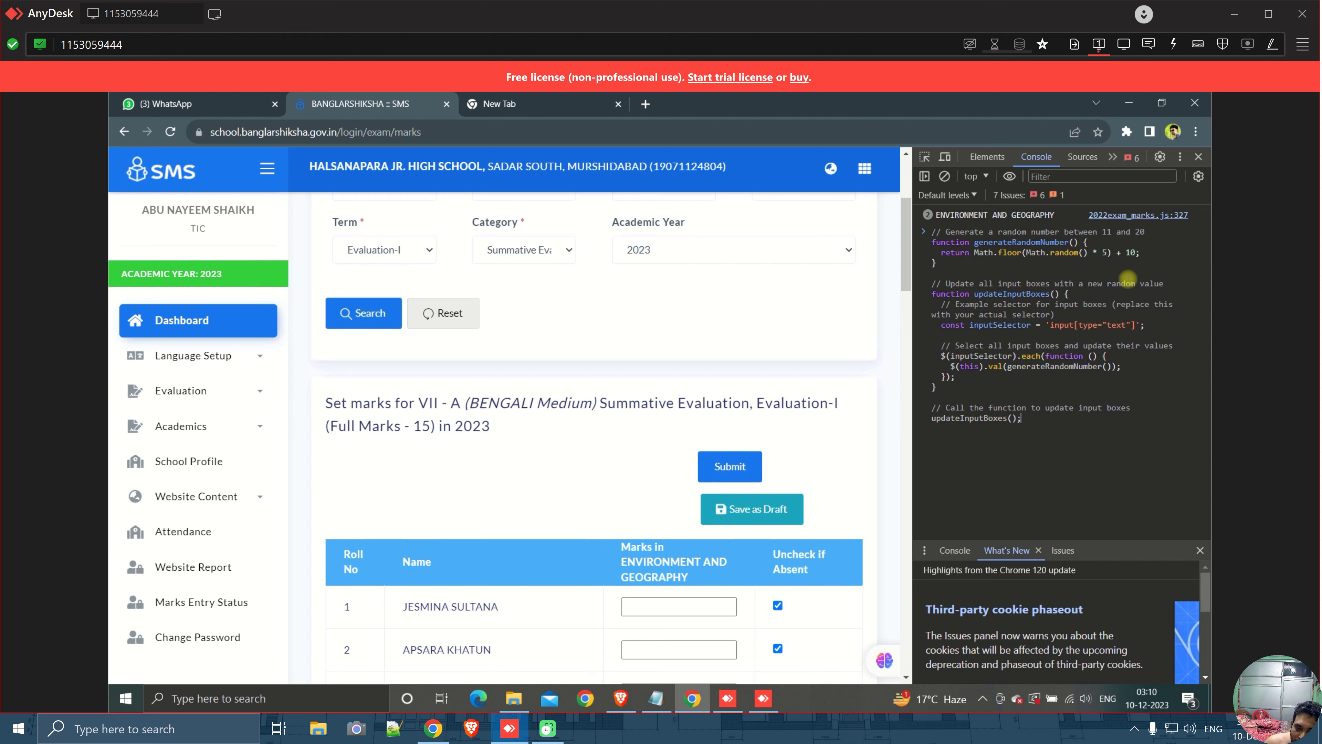
{"action": "key", "text": "Return"}
Check the filled ENVIRONMENT AND GEOGRAPHY marks down to the end of the student list
{"action": "scroll", "coordinate": [638, 484], "scroll_direction": "down", "scroll_amount": 3}
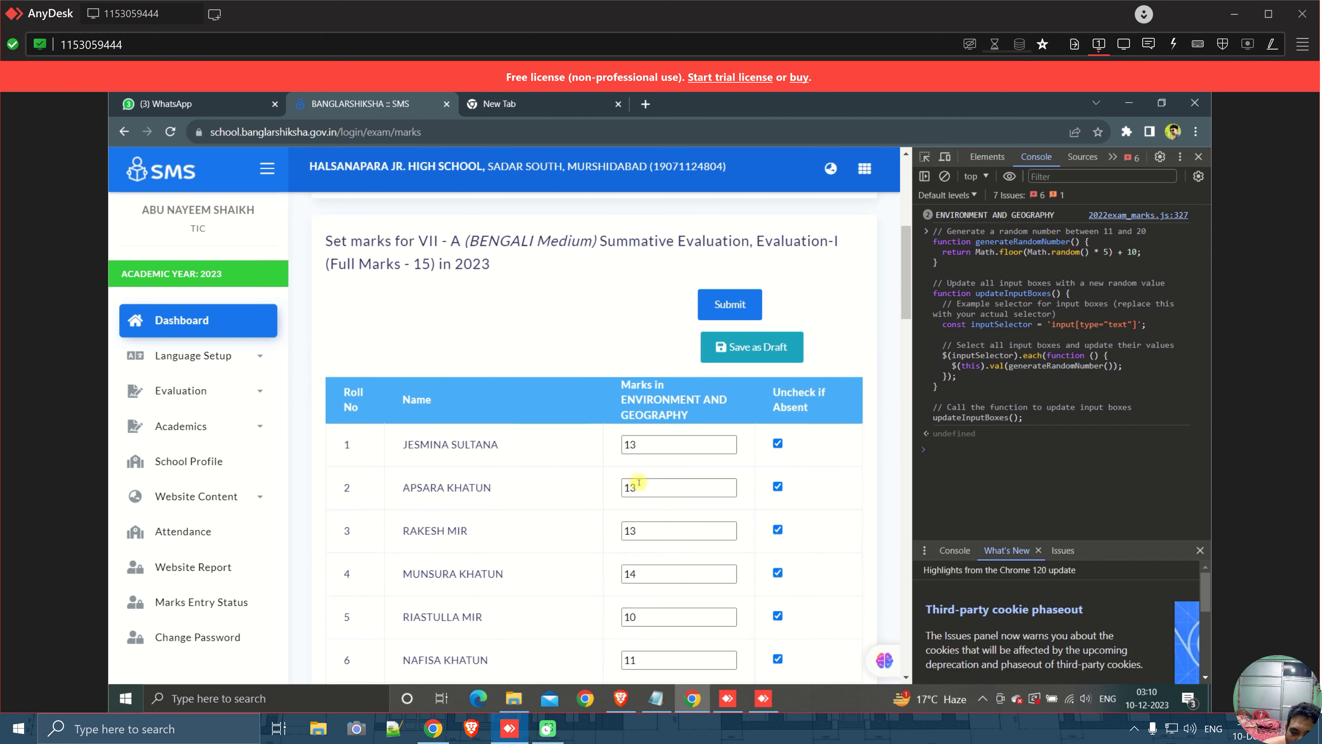
{"action": "scroll", "coordinate": [638, 484], "scroll_direction": "down", "scroll_amount": 10}
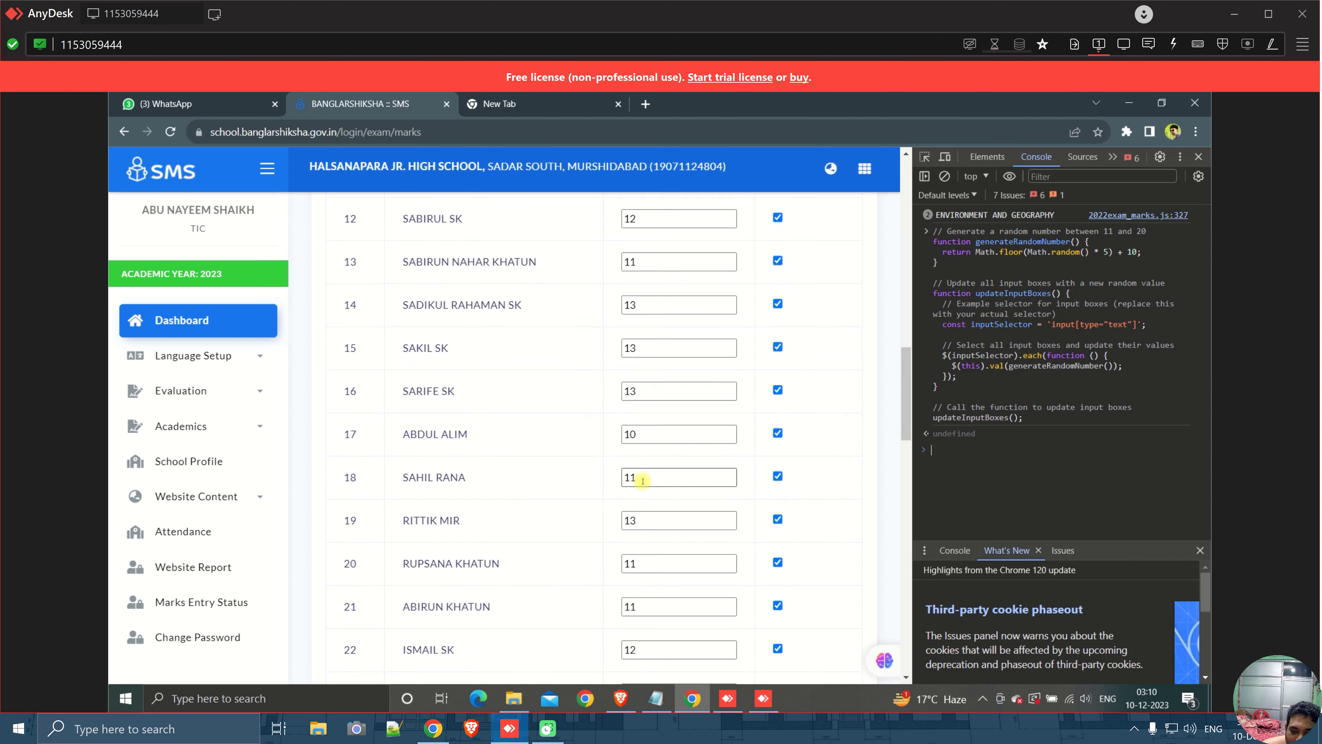
{"action": "scroll", "coordinate": [643, 481], "scroll_direction": "down", "scroll_amount": 20}
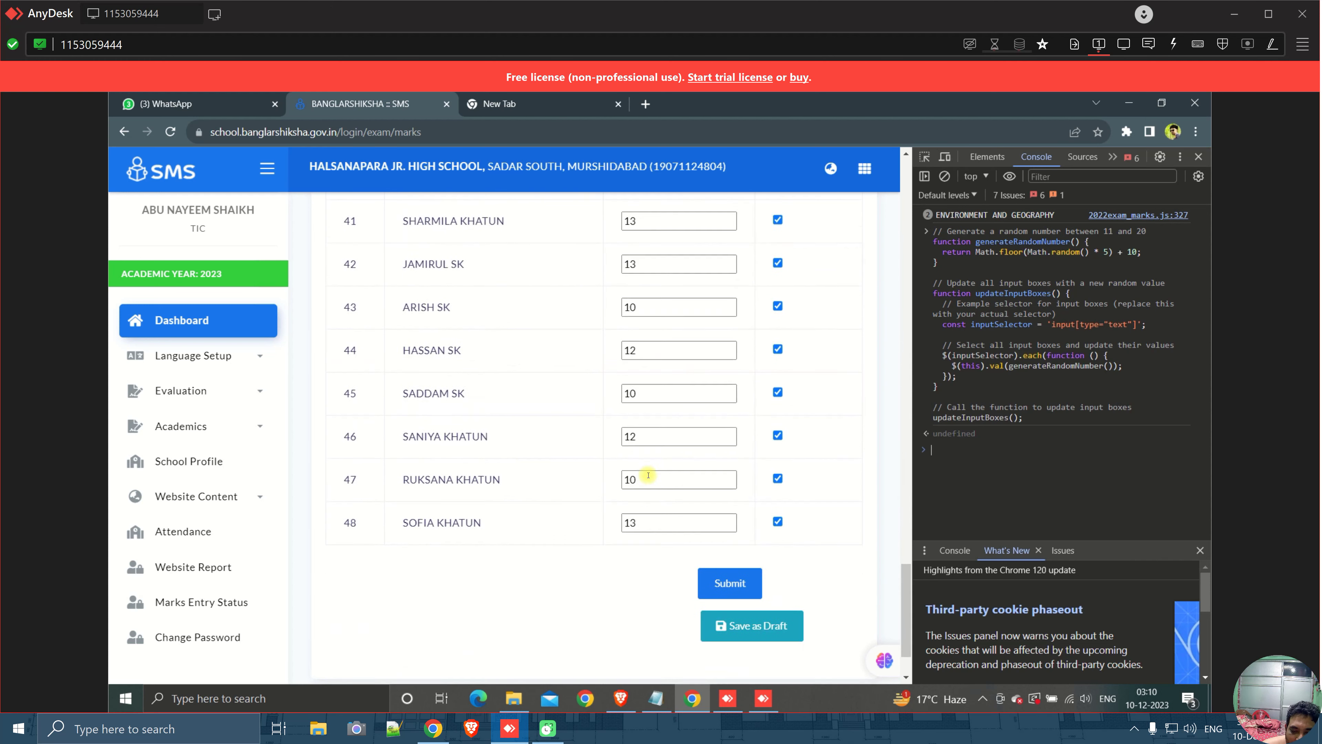
{"action": "scroll", "coordinate": [648, 474], "scroll_direction": "down", "scroll_amount": 2}
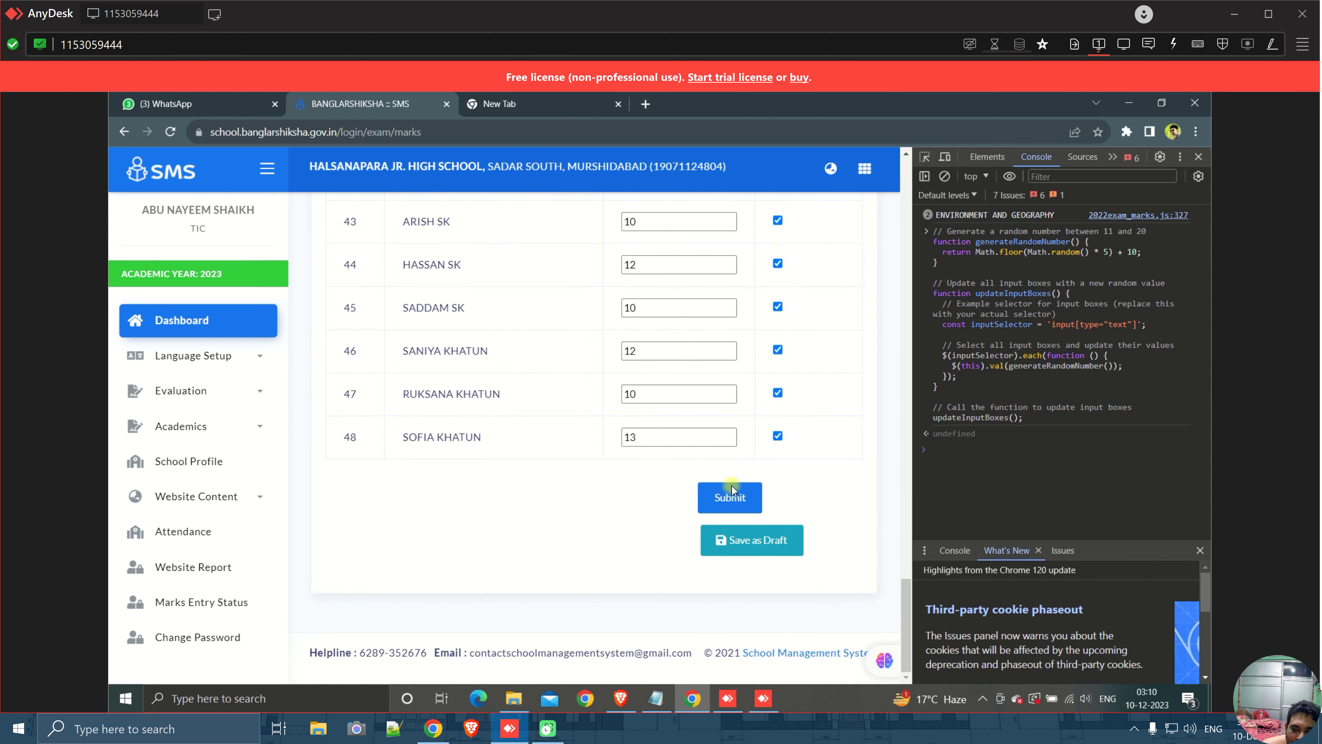
Mark the students with roll numbers 1 and 2 as absent in the summative marks list
{"action": "scroll", "coordinate": [643, 487], "scroll_direction": "up", "scroll_amount": 3}
{"action": "scroll", "coordinate": [645, 486], "scroll_direction": "up", "scroll_amount": 20}
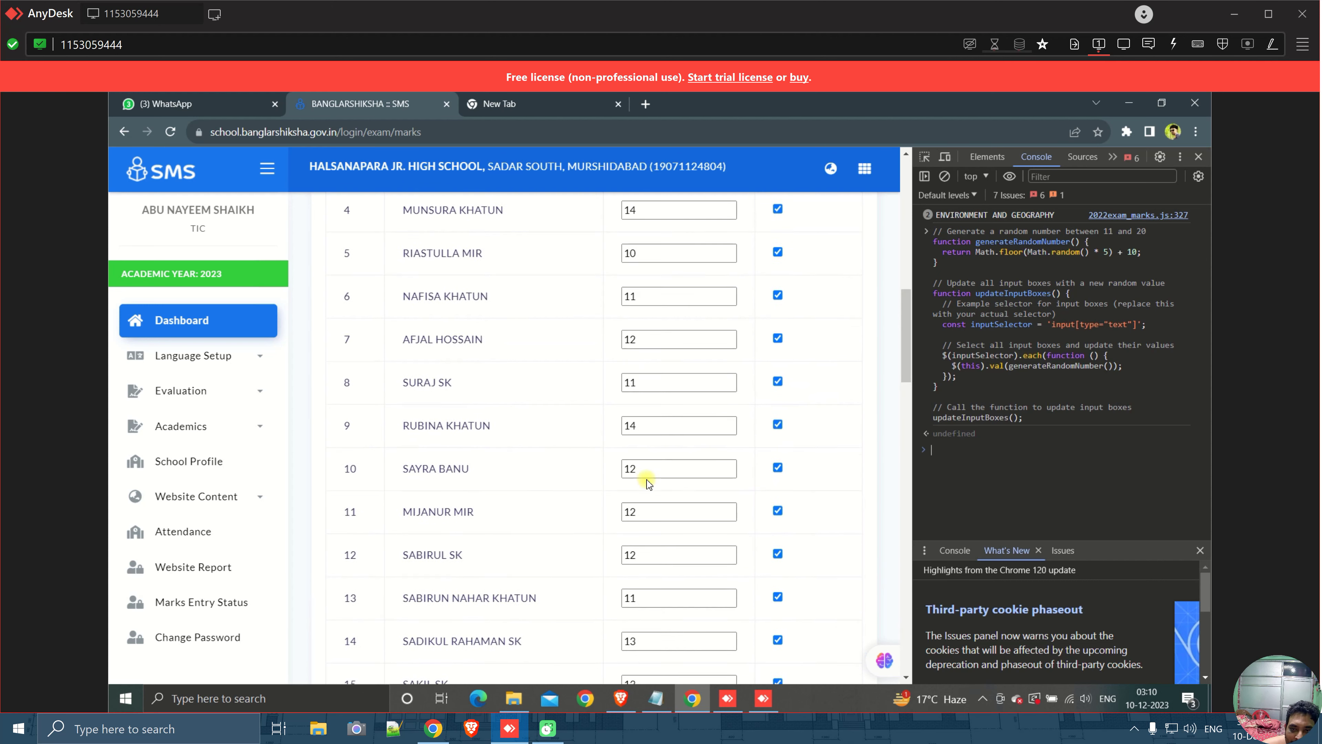
{"action": "scroll", "coordinate": [647, 484], "scroll_direction": "up", "scroll_amount": 10}
{"action": "scroll", "coordinate": [782, 542], "scroll_direction": "down", "scroll_amount": 4}
{"action": "left_click", "coordinate": [778, 423]}
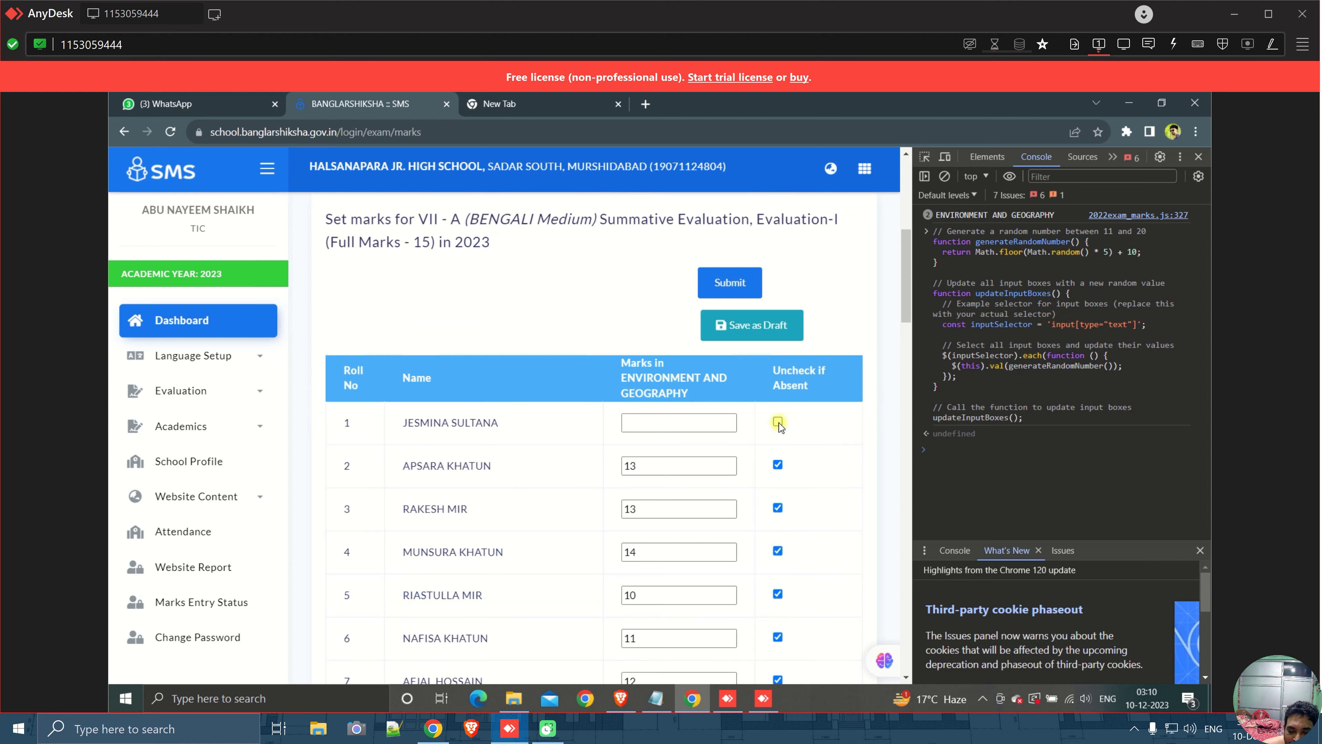
{"action": "left_click", "coordinate": [778, 464]}
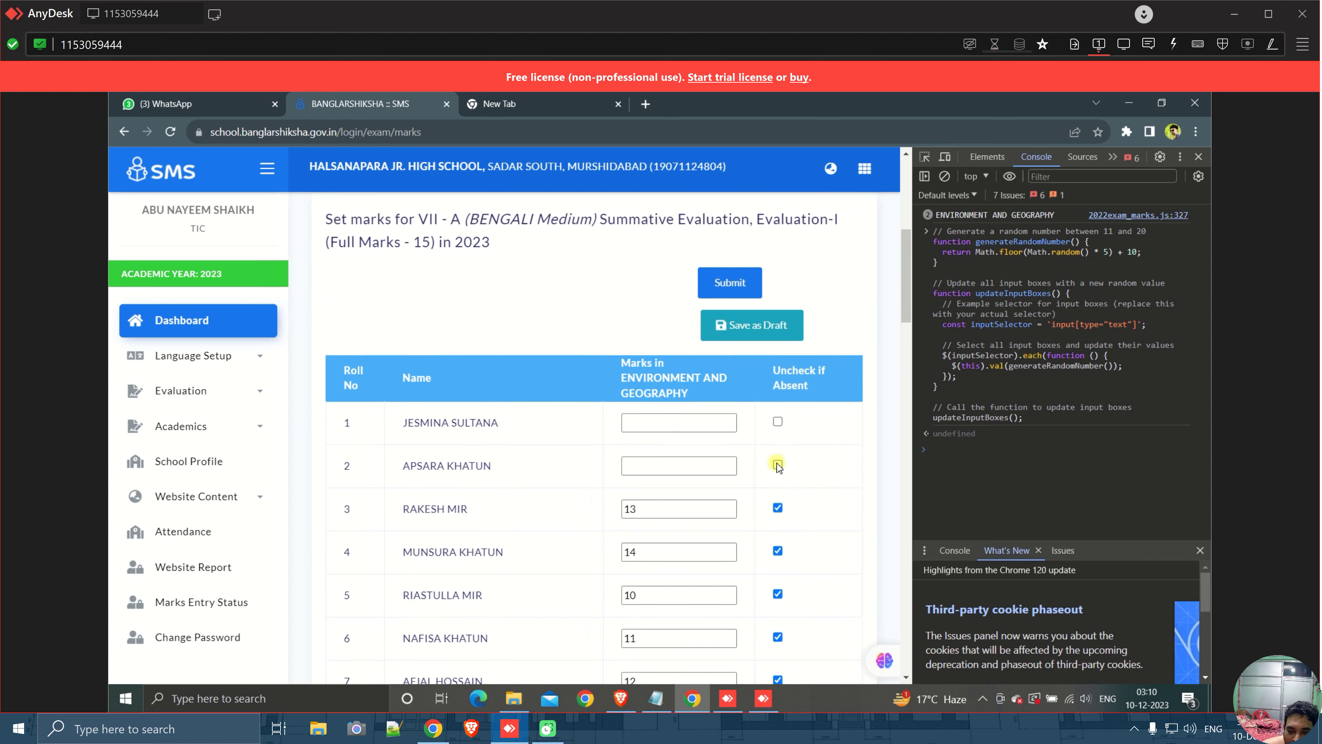